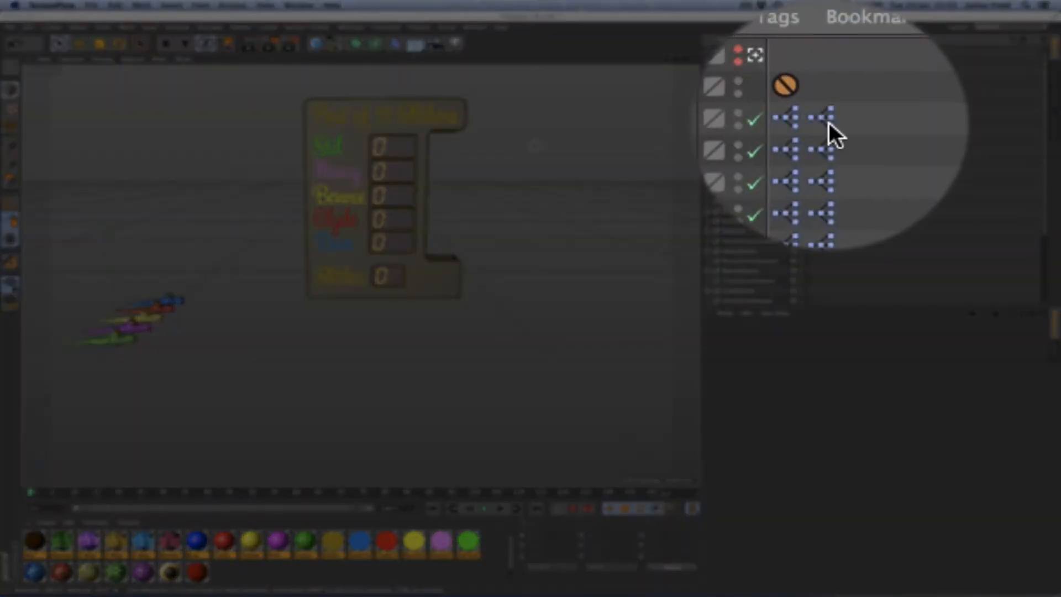
# - Open Sid's second XPresso expression, add a Compare node below the Math nodes and place a duplicate of it underneath
pyautogui.doubleClick(829, 122)
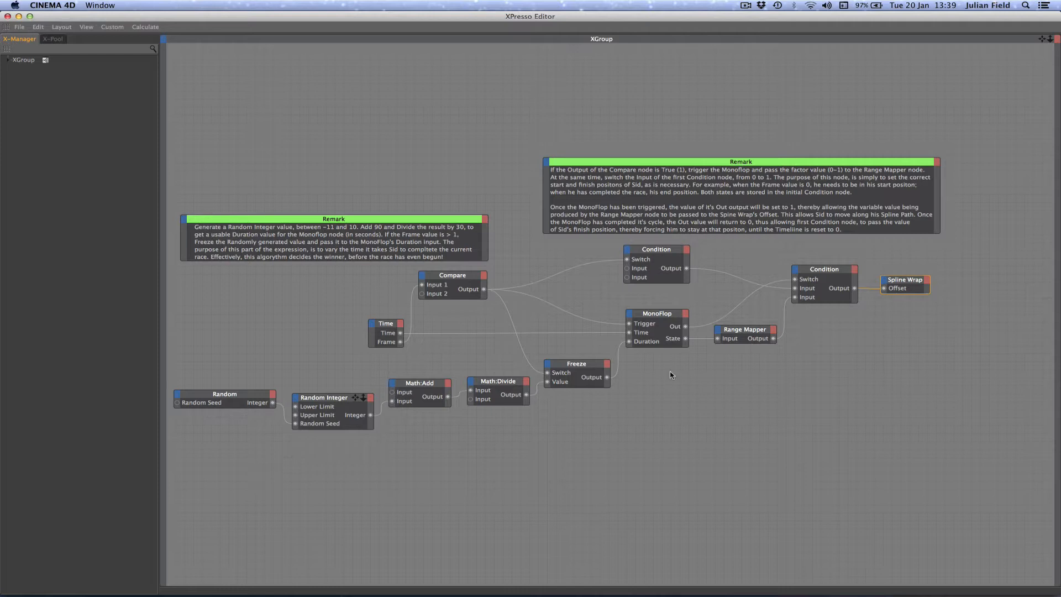
pyautogui.rightClick(463, 475)
pyautogui.moveTo(519, 473)
pyautogui.moveTo(575, 473)
pyautogui.moveTo(629, 473)
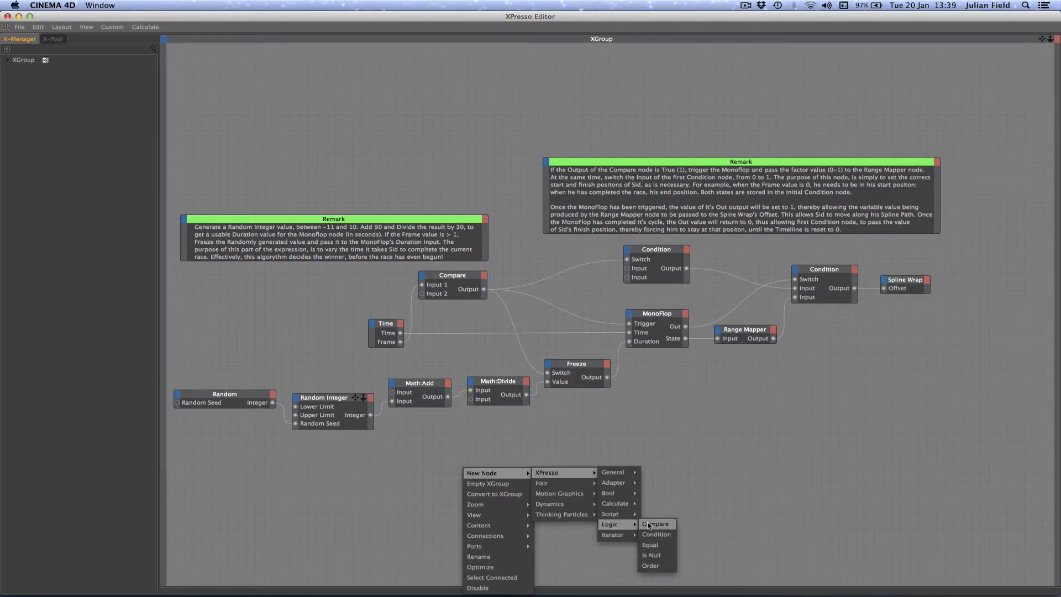
pyautogui.click(648, 525)
pyautogui.moveTo(473, 467); pyautogui.dragTo(463, 518)
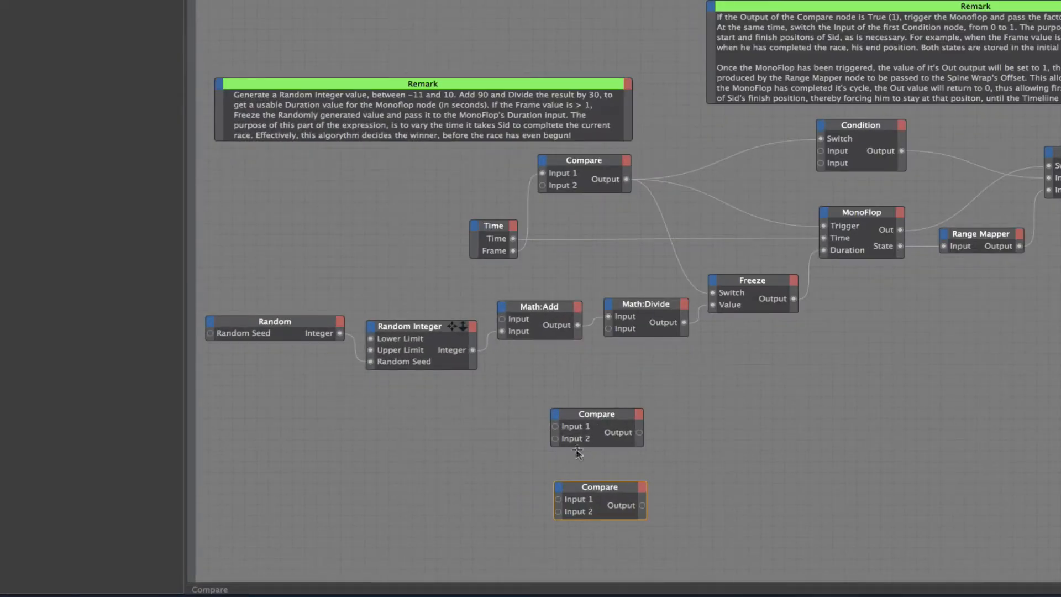
pyautogui.moveTo(586, 491); pyautogui.dragTo(584, 490)
# - Set the comparison function of the upper new Compare node to >
pyautogui.click(611, 414)
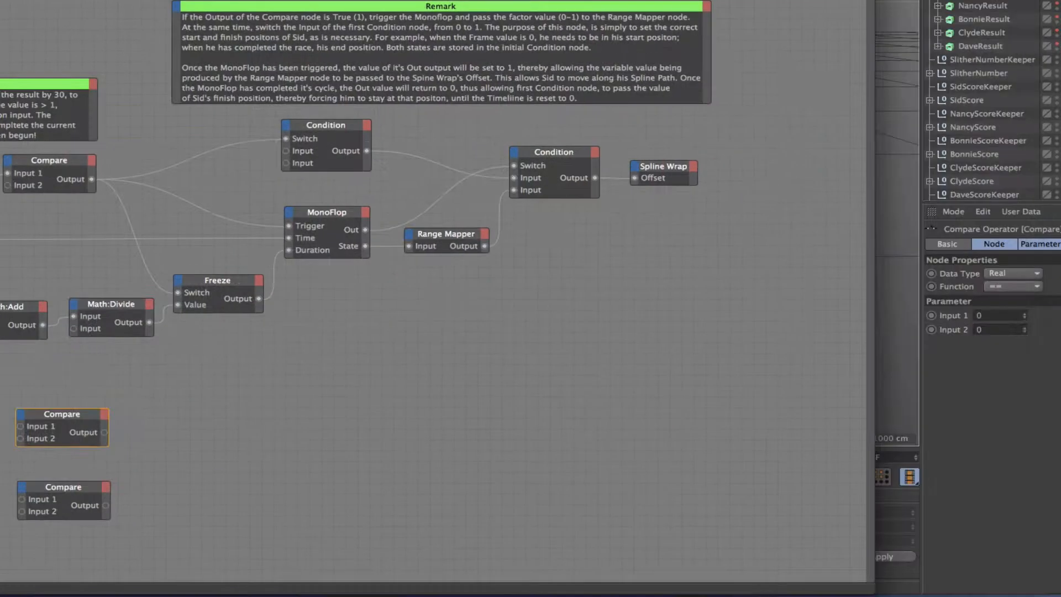
pyautogui.click(997, 286)
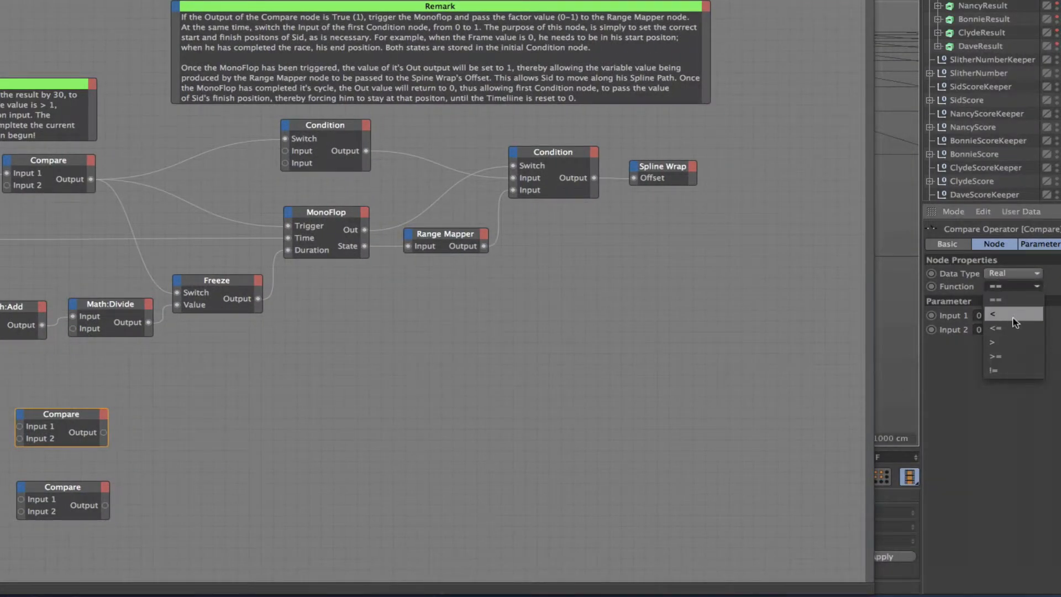
pyautogui.click(1018, 347)
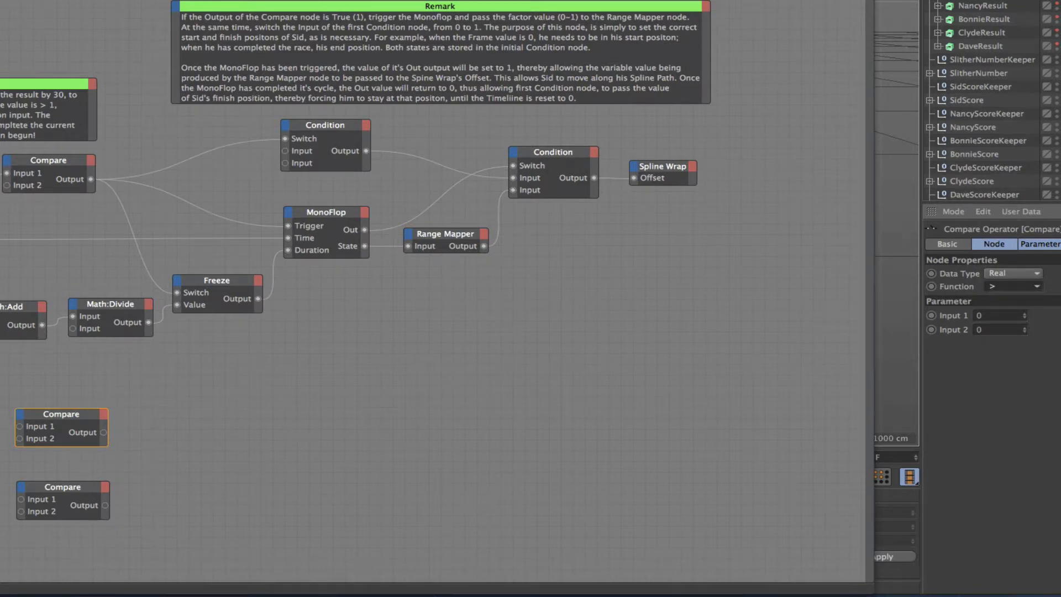
# - Connect the Time node's Frame output to Input 1 of both new Compare nodes
pyautogui.moveTo(3, 2); pyautogui.dragTo(125, 1)
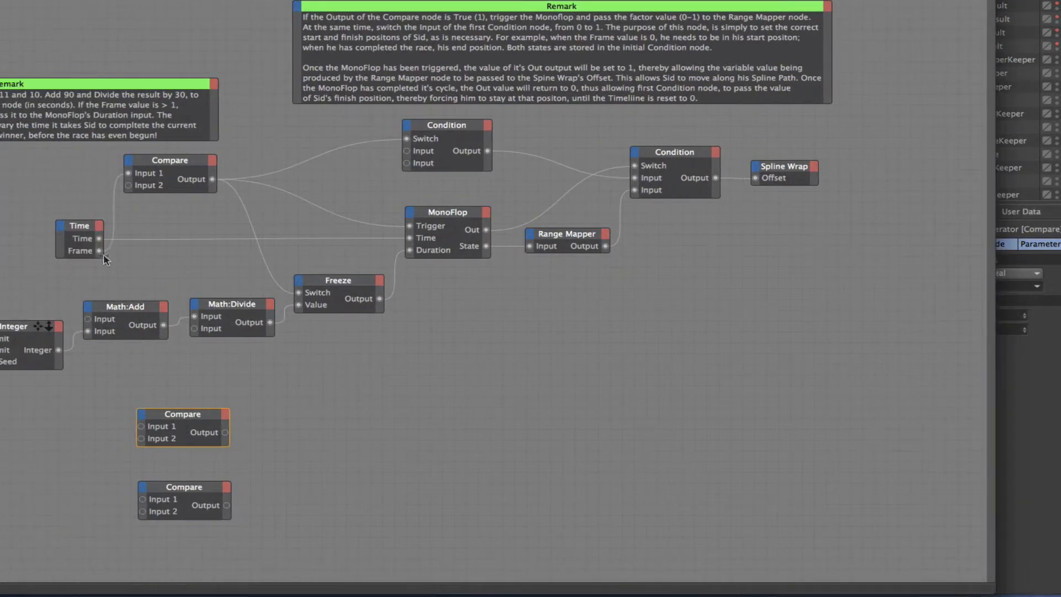
pyautogui.moveTo(100, 251); pyautogui.dragTo(142, 429)
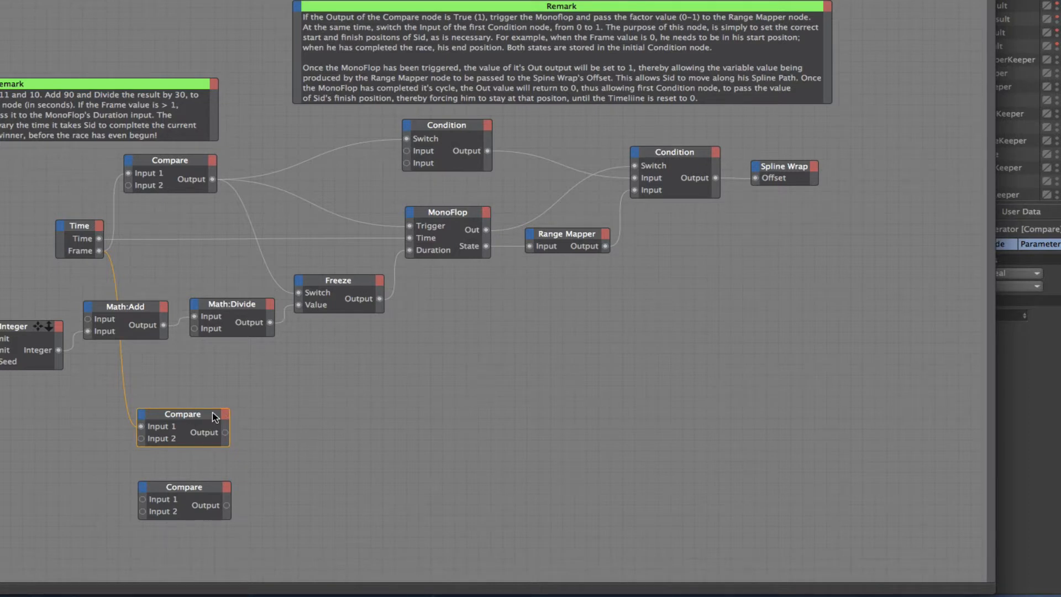
pyautogui.moveTo(157, 1); pyautogui.dragTo(110, 1)
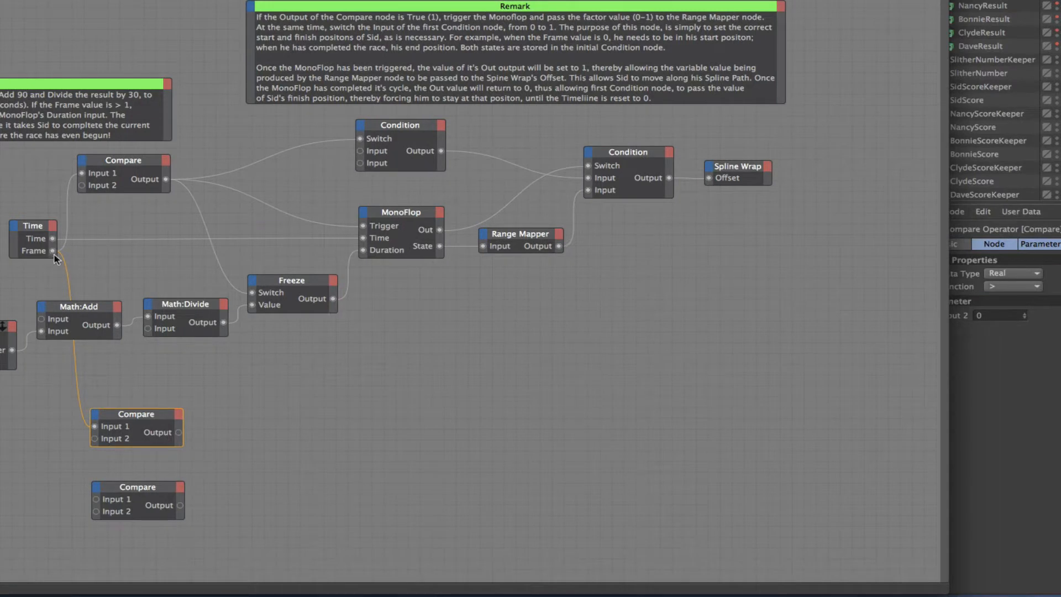
pyautogui.moveTo(52, 251); pyautogui.dragTo(96, 499)
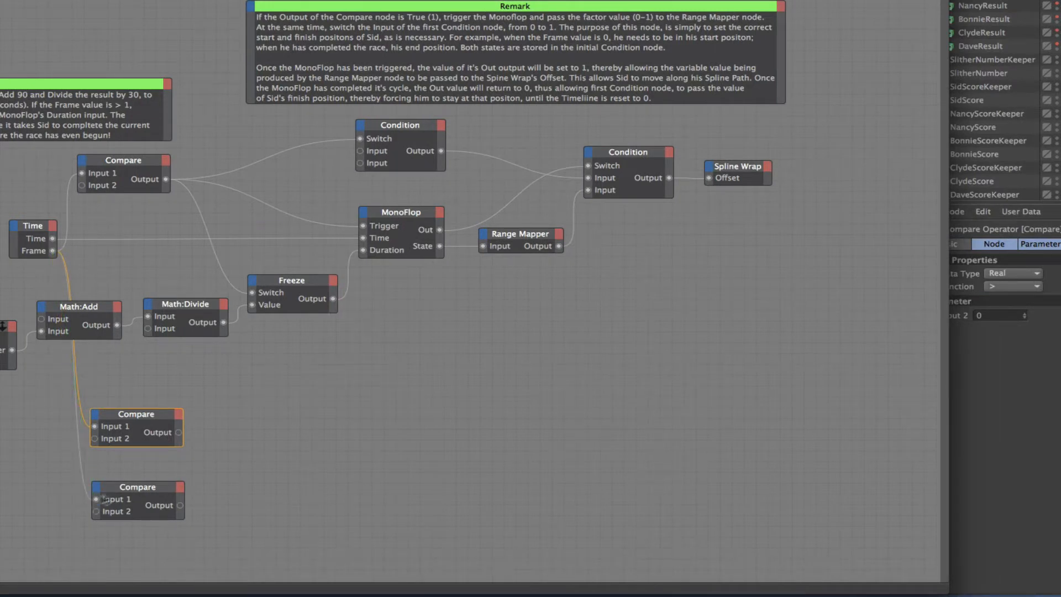
# - Set the lower new Compare node's function to > and its Input 2 to 4
pyautogui.click(139, 487)
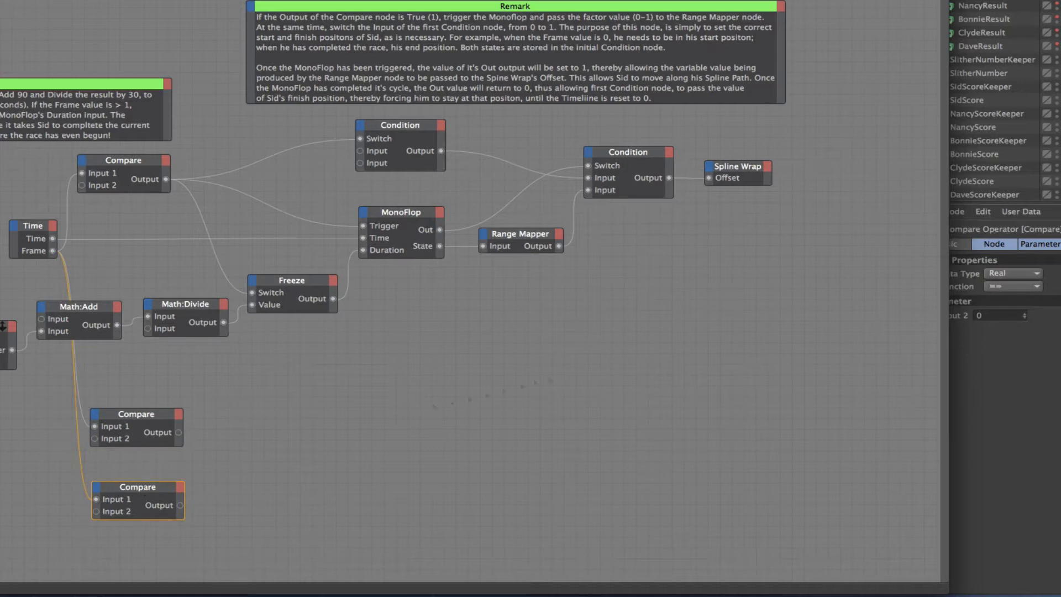
pyautogui.click(1007, 286)
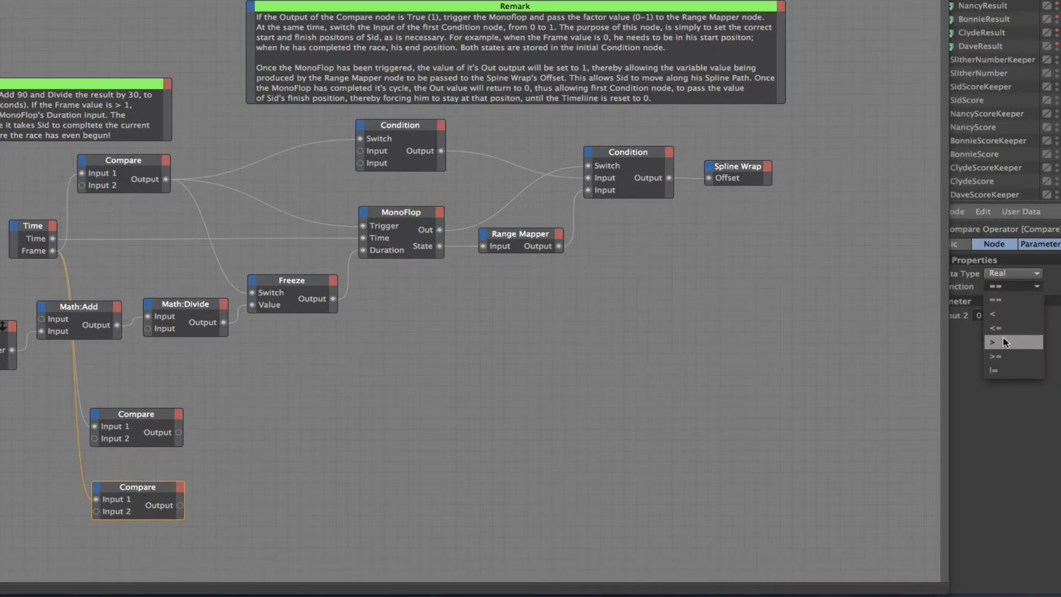
pyautogui.click(1001, 342)
pyautogui.click(1000, 316)
pyautogui.write('4')
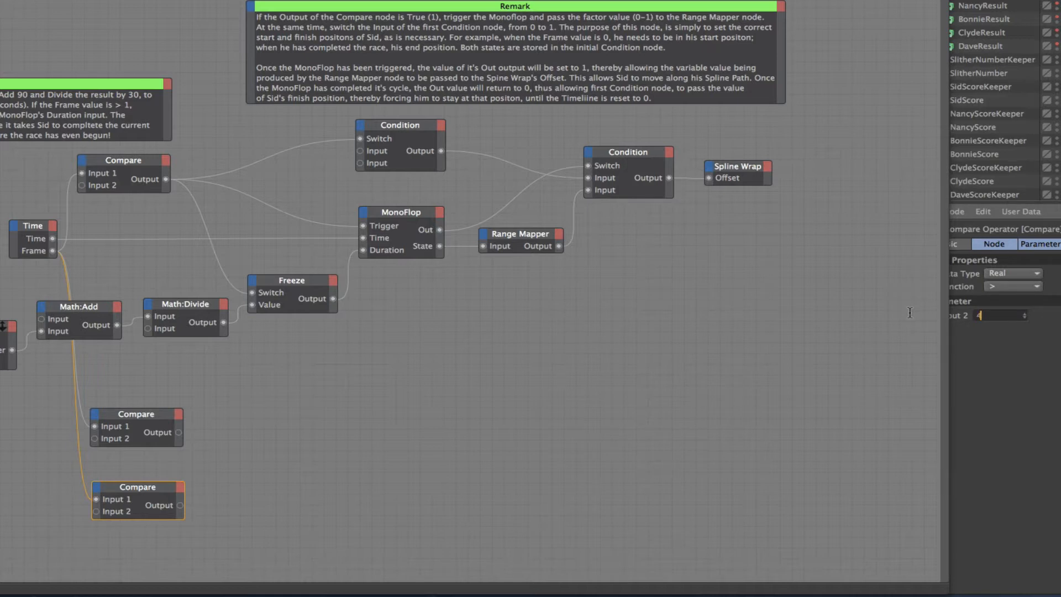
pyautogui.click(674, 349)
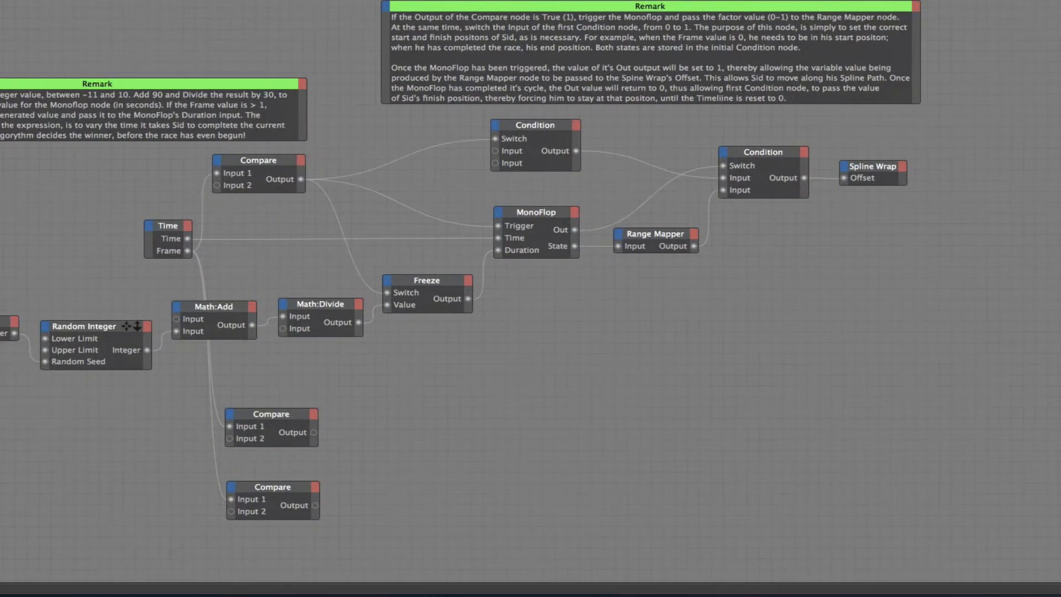
# - Add a Sound node beside the upper new Compare node and place a copy of it beside the lower one
pyautogui.rightClick(415, 415)
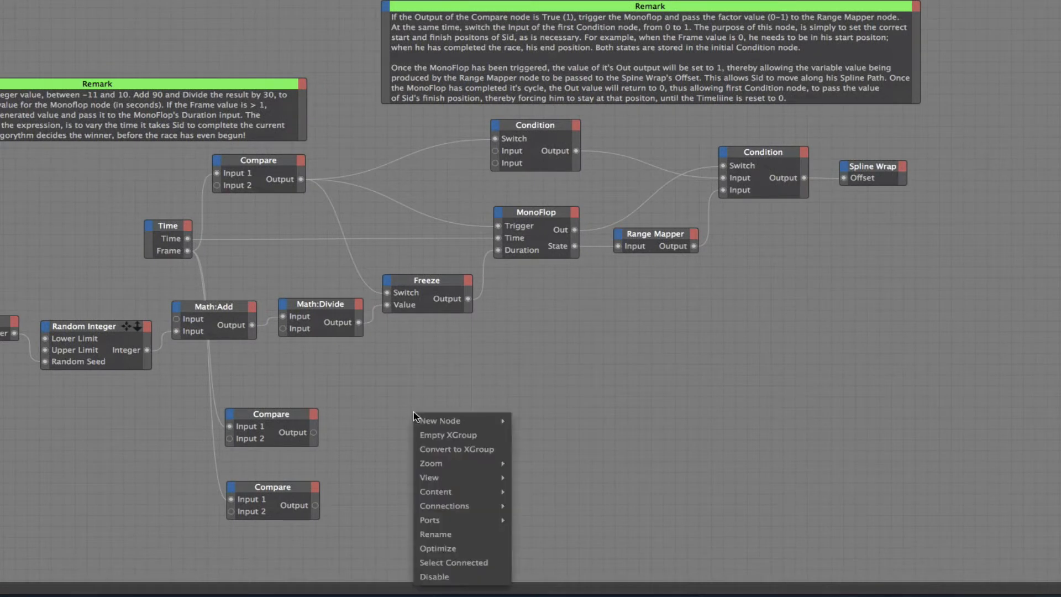
pyautogui.moveTo(489, 421)
pyautogui.moveTo(549, 421)
pyautogui.moveTo(619, 420)
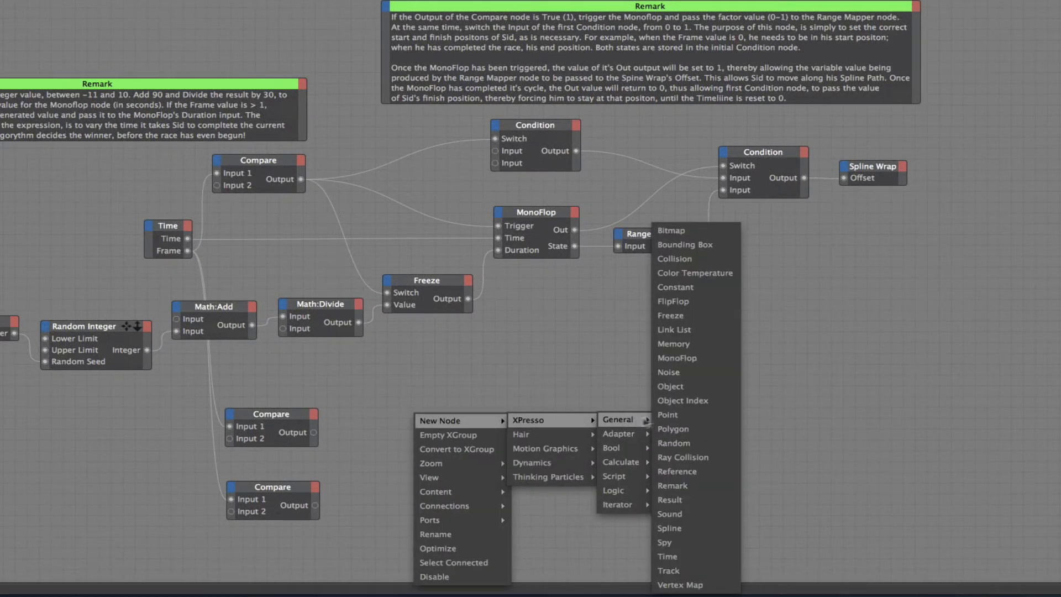
pyautogui.click(670, 514)
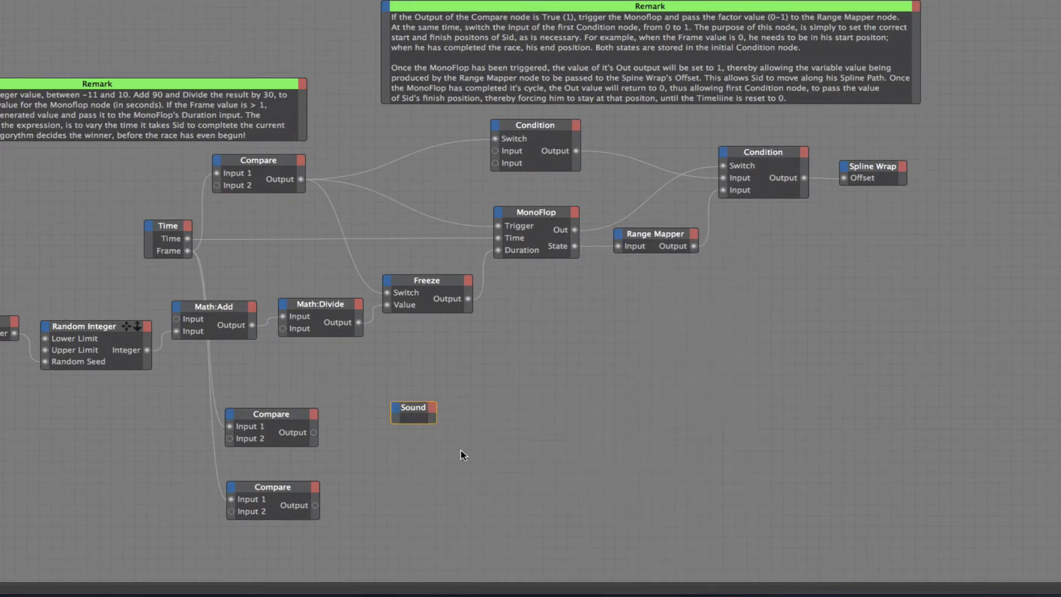
pyautogui.keyDown('ctrl'); pyautogui.moveTo(419, 409); pyautogui.dragTo(414, 489); pyautogui.keyUp('ctrl')
# - Add a Play input to both Sound nodes and connect each to the output of its neighbouring Compare node
pyautogui.click(397, 407)
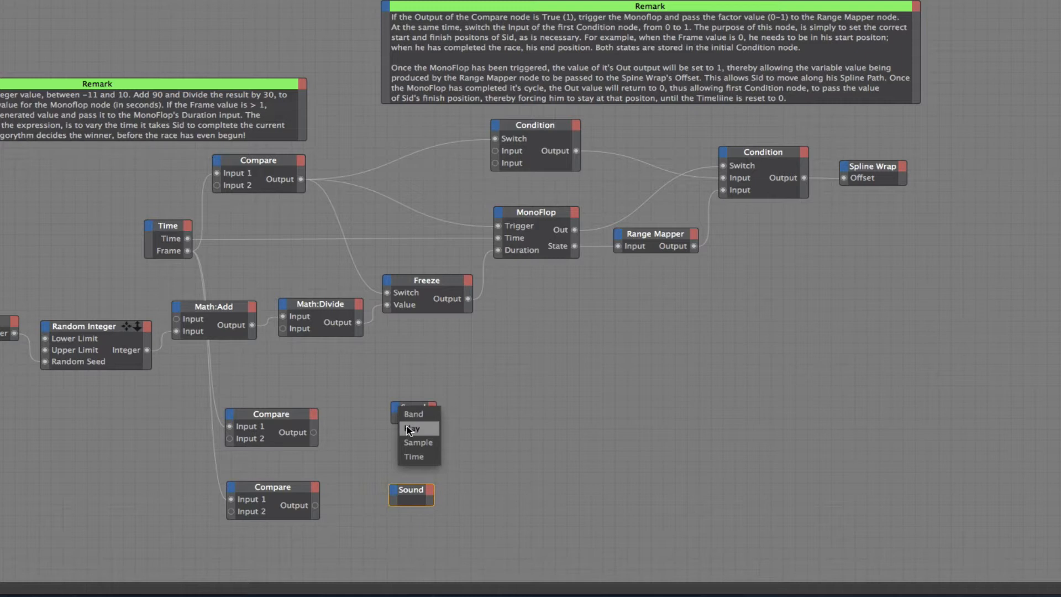
pyautogui.click(410, 429)
pyautogui.click(395, 491)
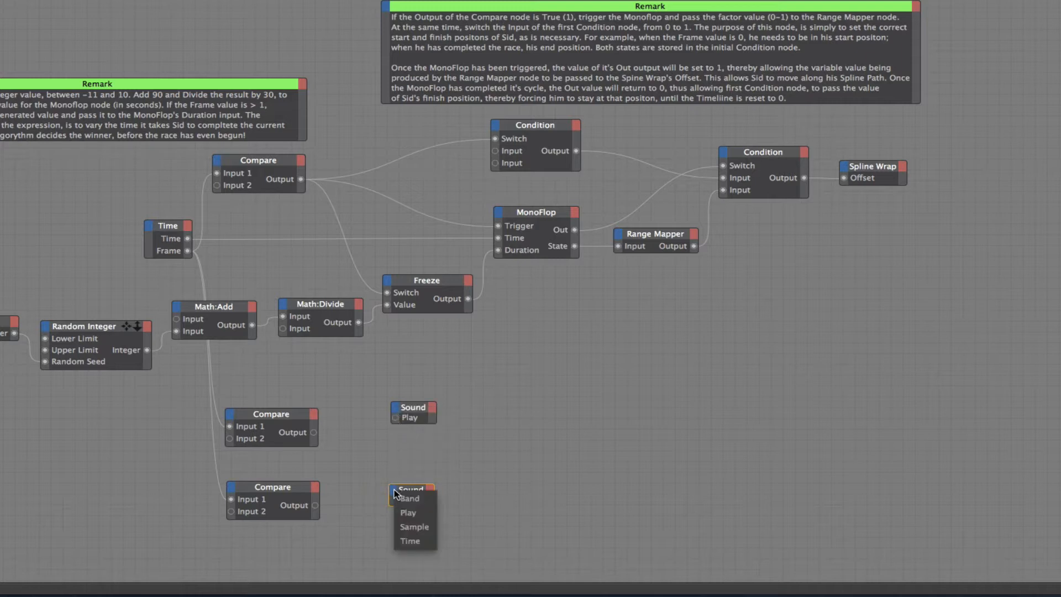
pyautogui.click(408, 513)
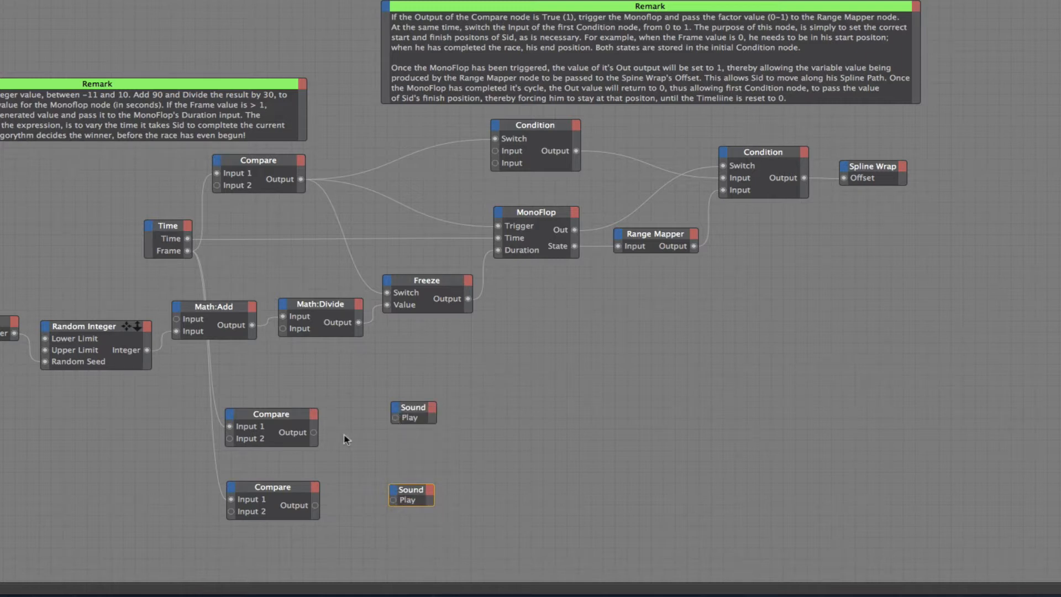
pyautogui.moveTo(314, 433); pyautogui.dragTo(395, 418)
pyautogui.moveTo(319, 509); pyautogui.dragTo(391, 506)
# - Load Gun Shot.aif from the Snake Race FX folder into the upper Sound node
pyautogui.moveTo(411, 410); pyautogui.dragTo(392, 425)
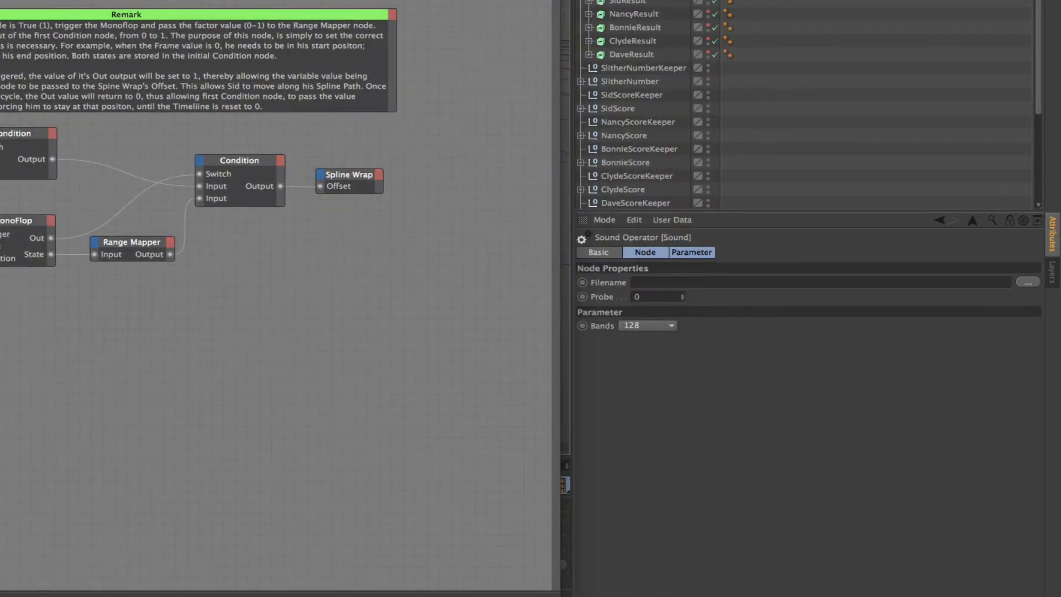
pyautogui.click(1028, 283)
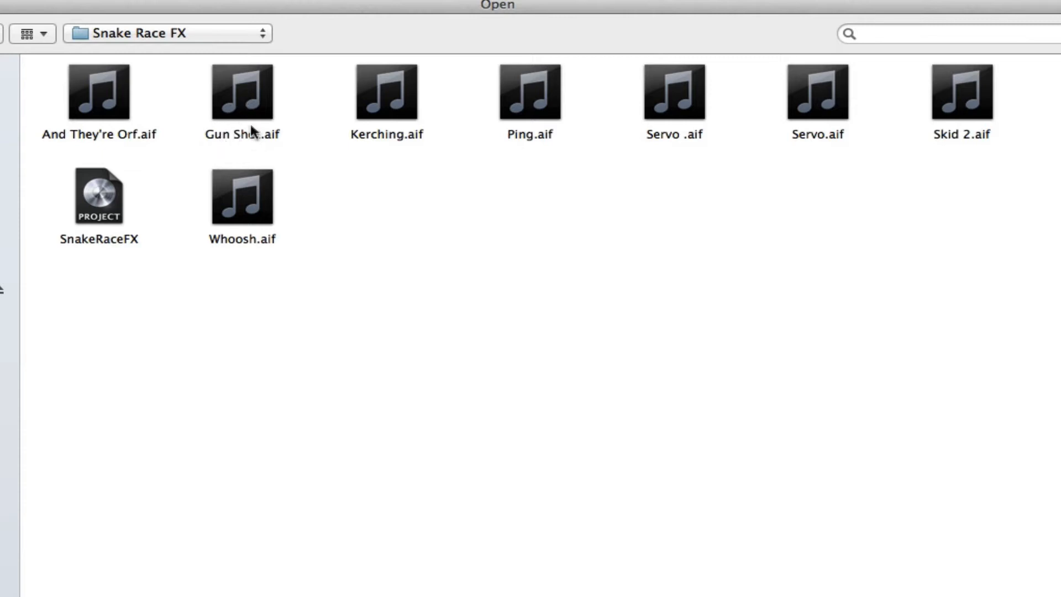
pyautogui.click(247, 105)
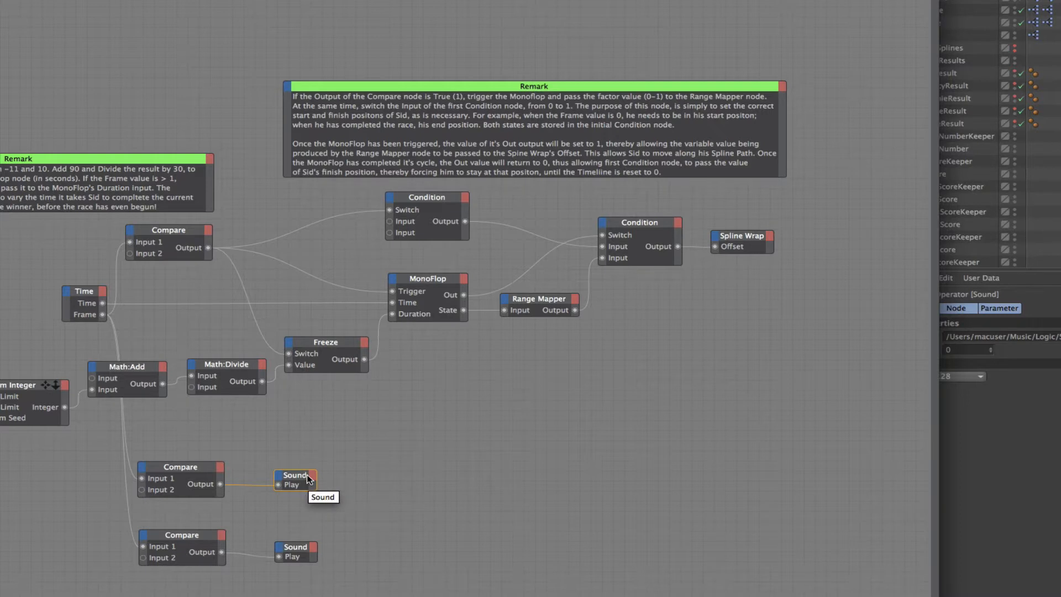
# - Load And They're Orf.aif from the Snake Race FX folder into the lower Sound node
pyautogui.click(181, 531)
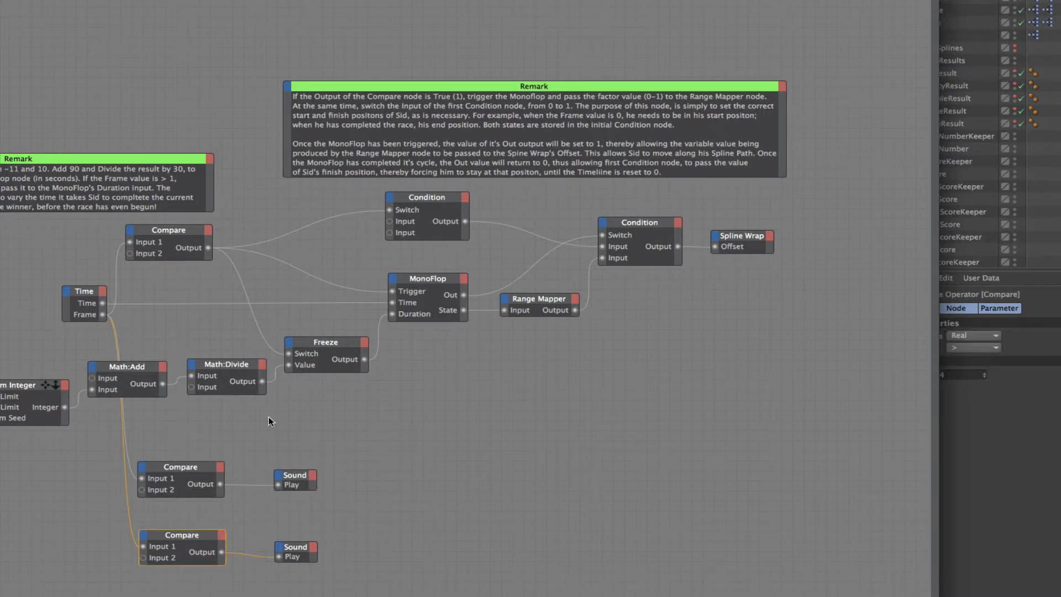
pyautogui.moveTo(445, 1); pyautogui.dragTo(390, 1)
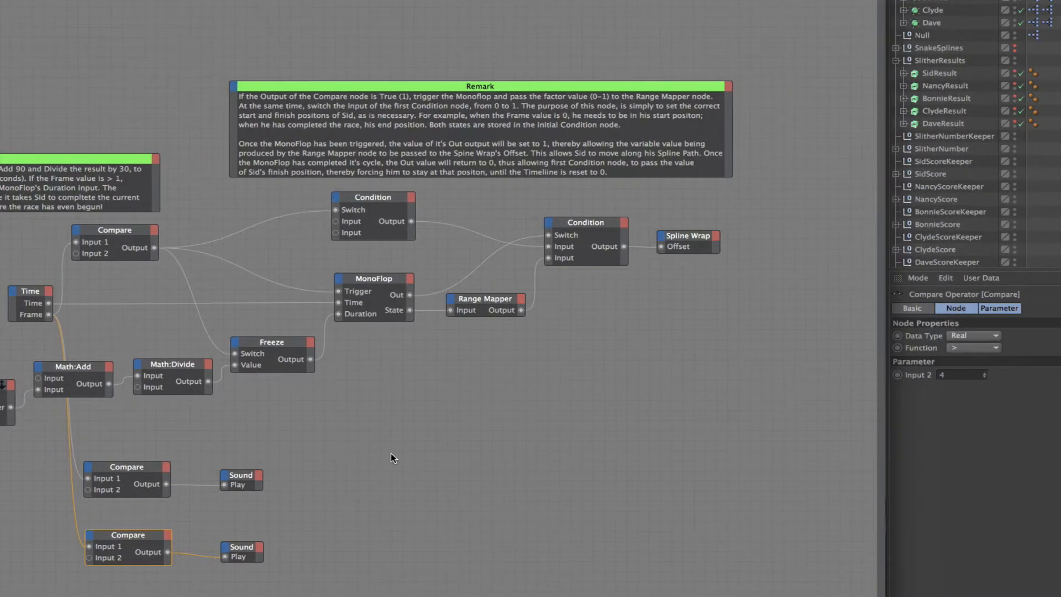
pyautogui.click(241, 547)
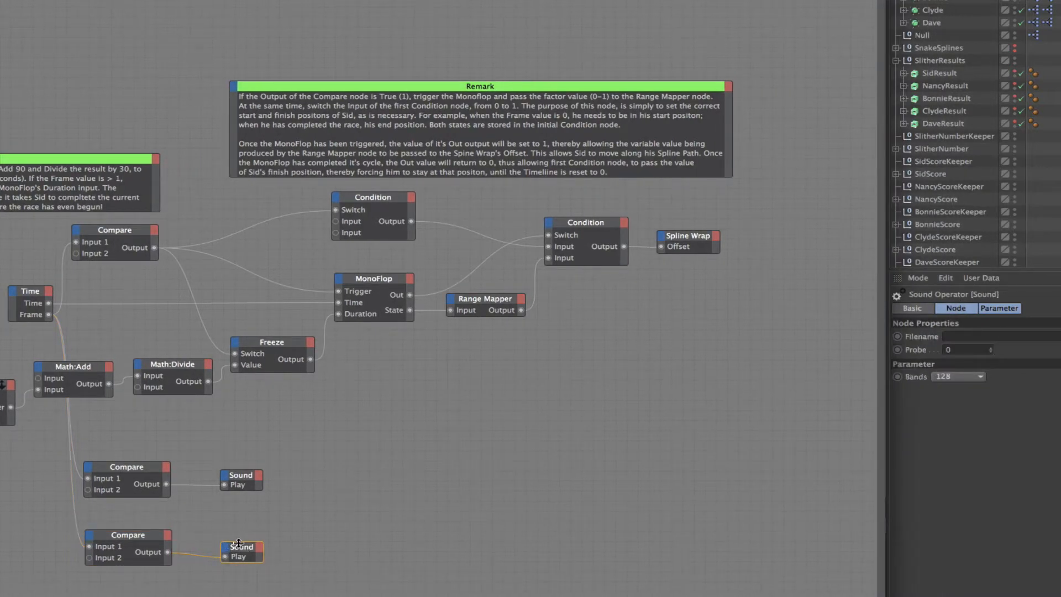
pyautogui.moveTo(241, 548); pyautogui.dragTo(241, 546)
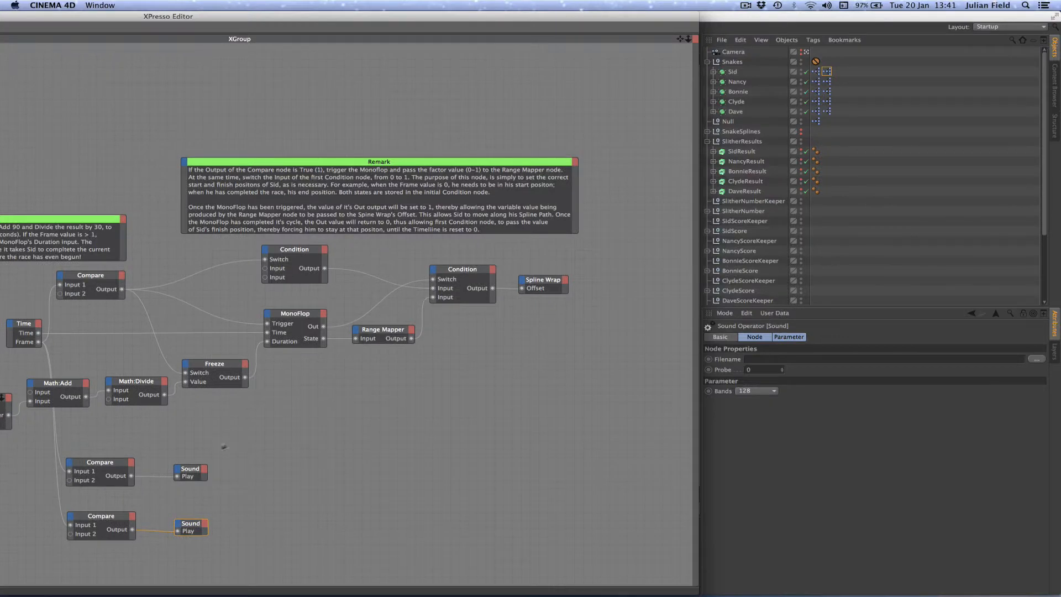
pyautogui.click(1033, 359)
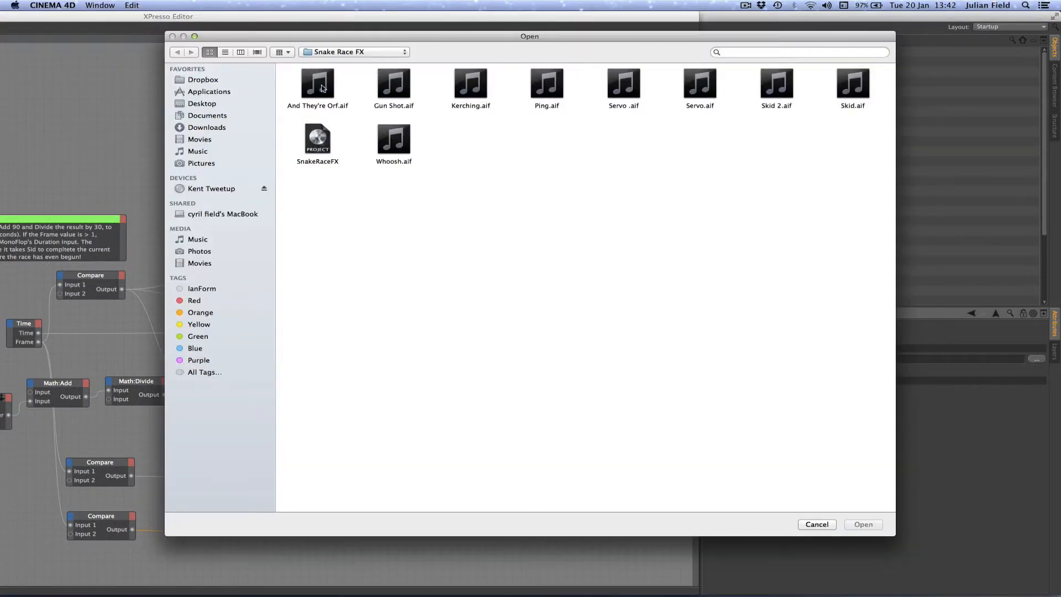
pyautogui.click(323, 88)
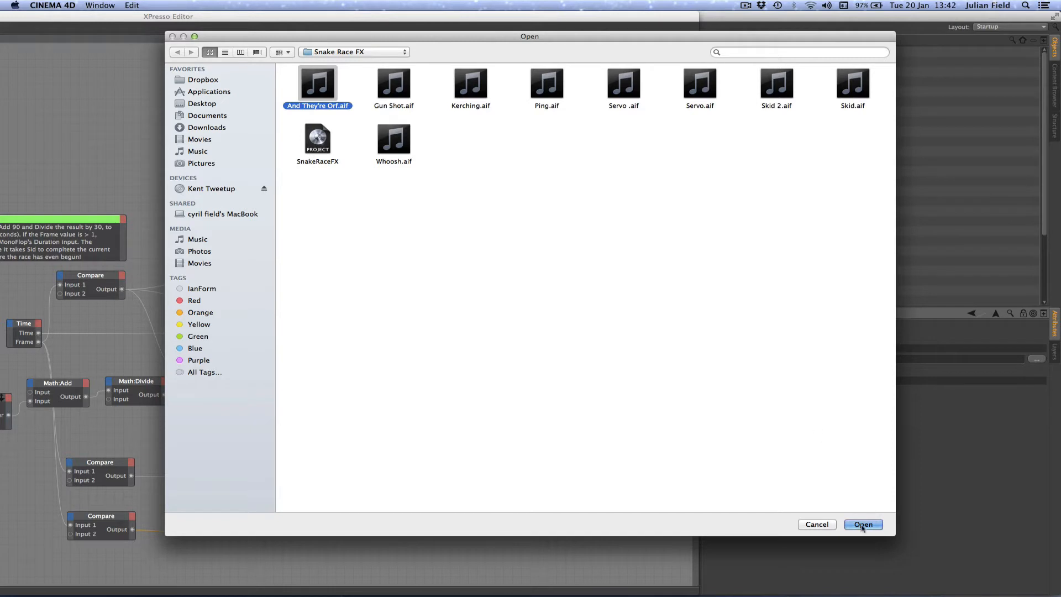
pyautogui.click(864, 524)
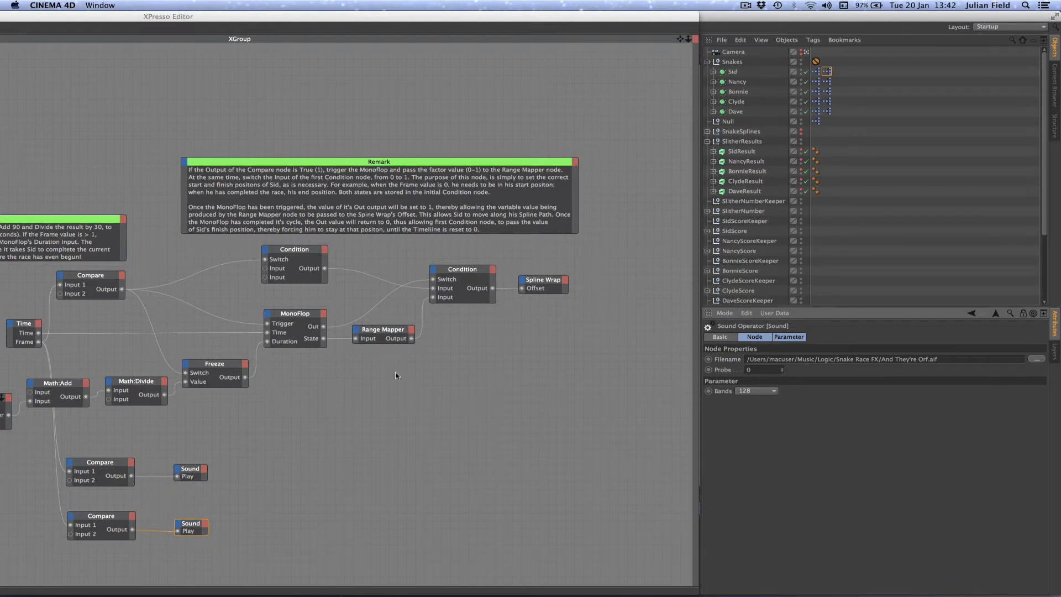
# - Add another Compare node and position it below the second Condition node, beyond the Range Mapper
pyautogui.rightClick(400, 398)
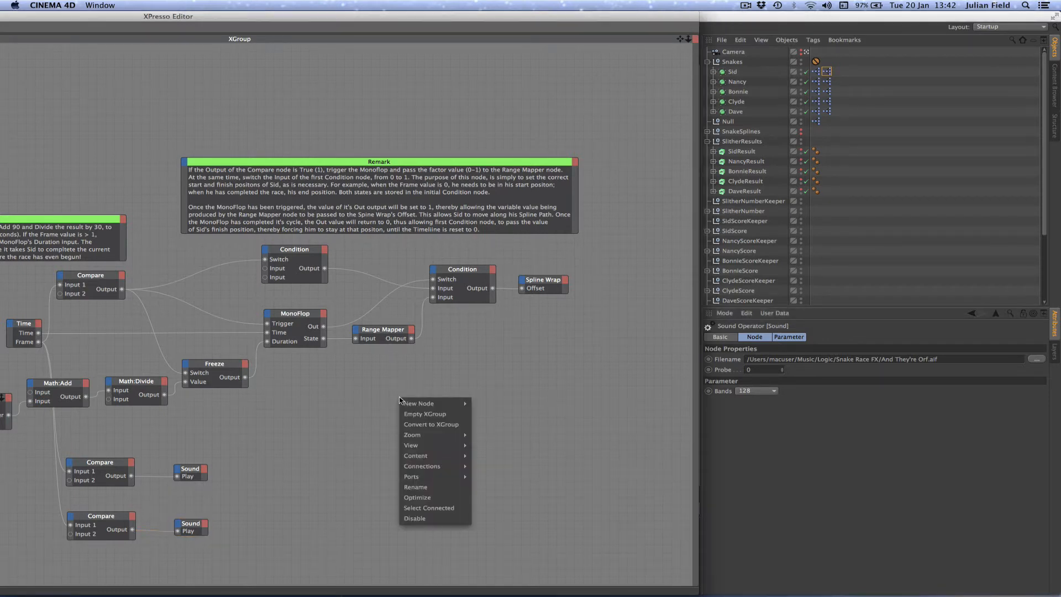
pyautogui.moveTo(420, 404)
pyautogui.moveTo(500, 406)
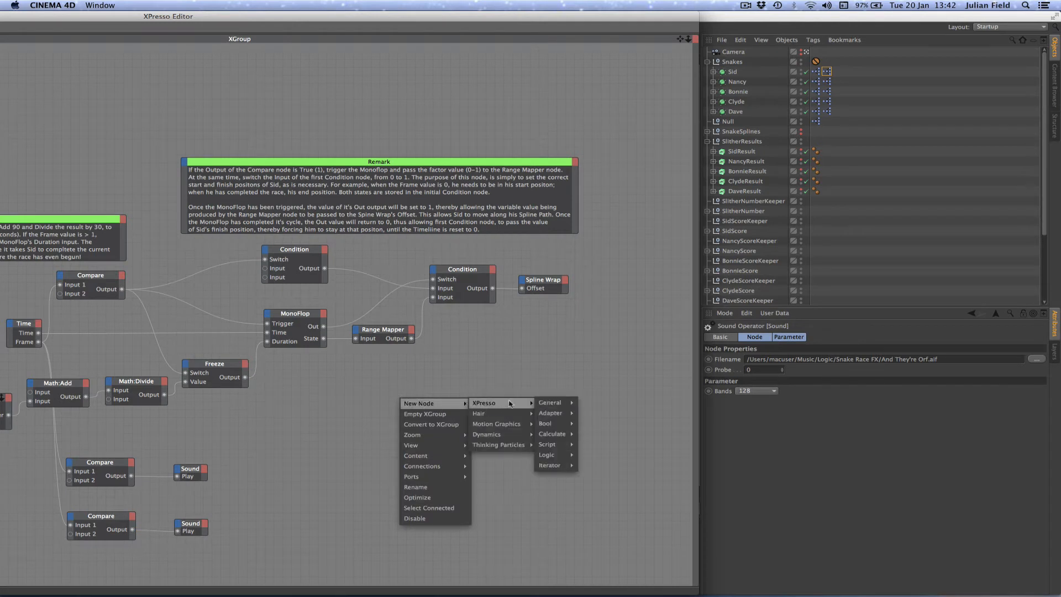
pyautogui.moveTo(556, 455)
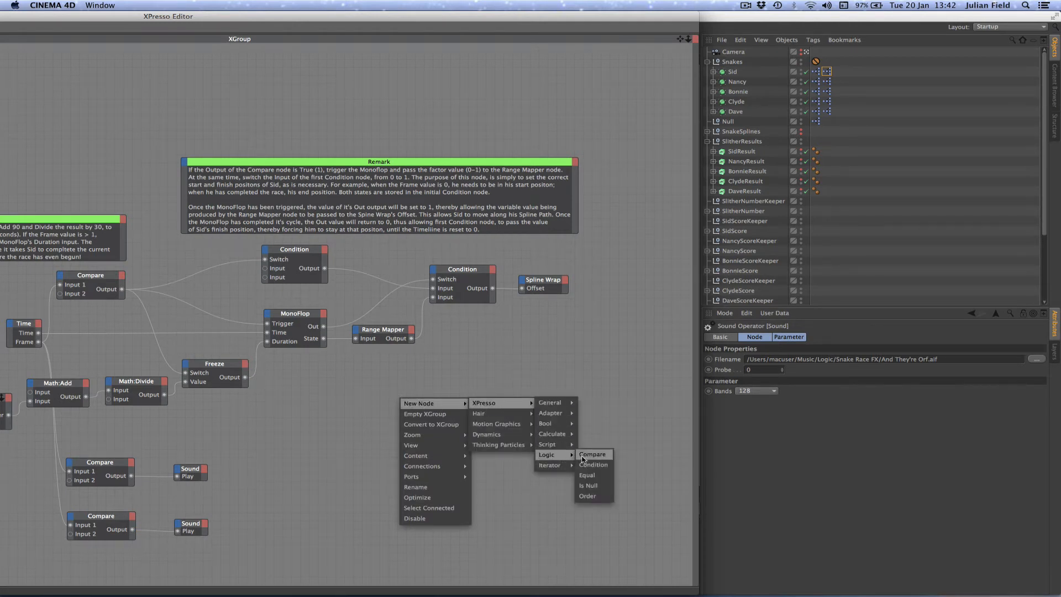
pyautogui.click(588, 456)
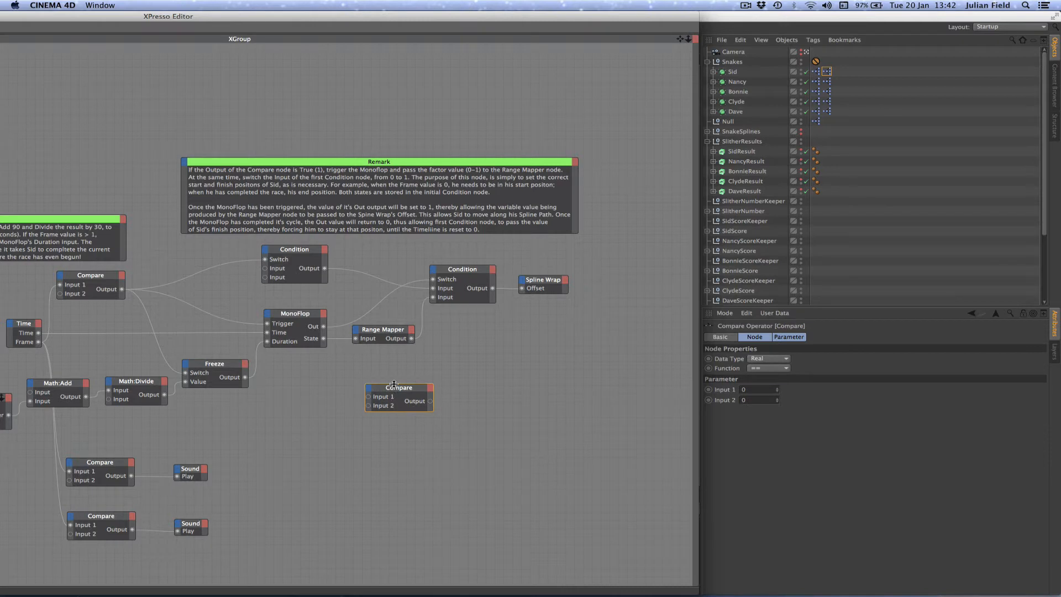
pyautogui.moveTo(394, 390); pyautogui.dragTo(456, 391)
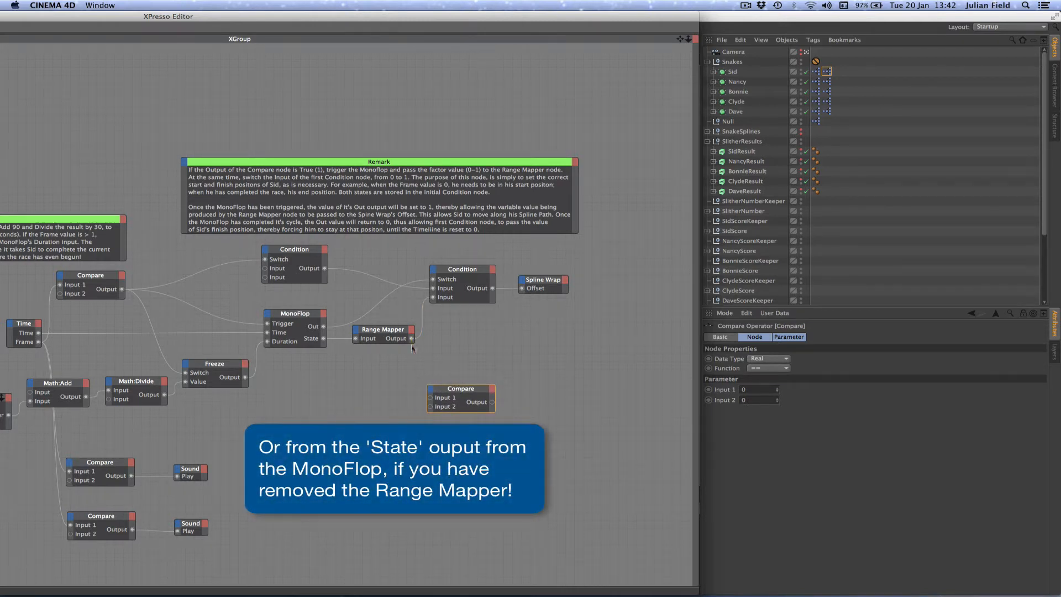
# - Feed the Range Mapper's output into Input 1 of the new Compare node, set its function to > and Input 2 to 0.83
pyautogui.moveTo(437, 410); pyautogui.dragTo(469, 392)
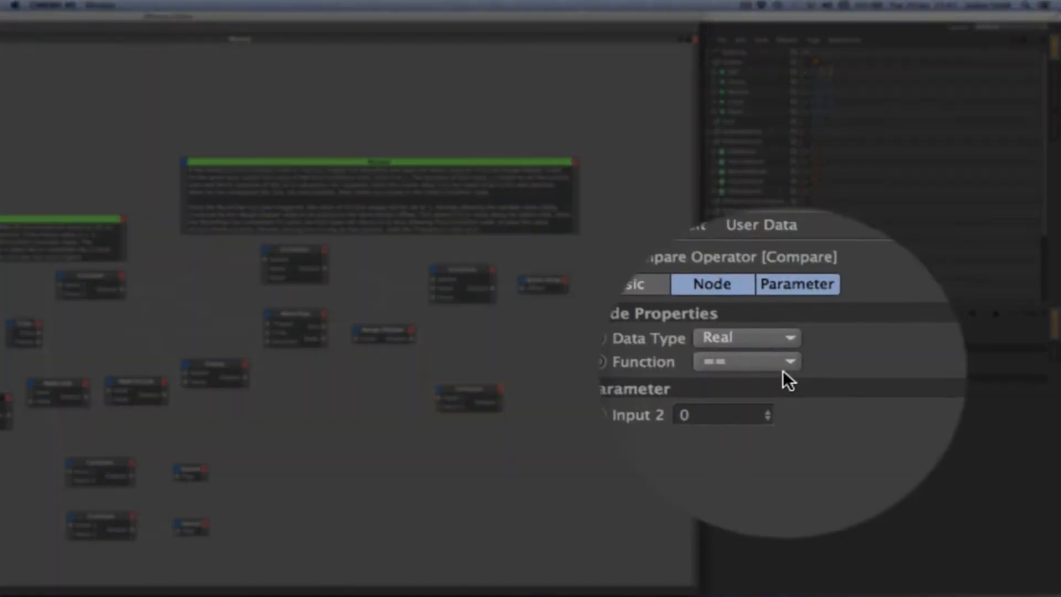
pyautogui.click(781, 368)
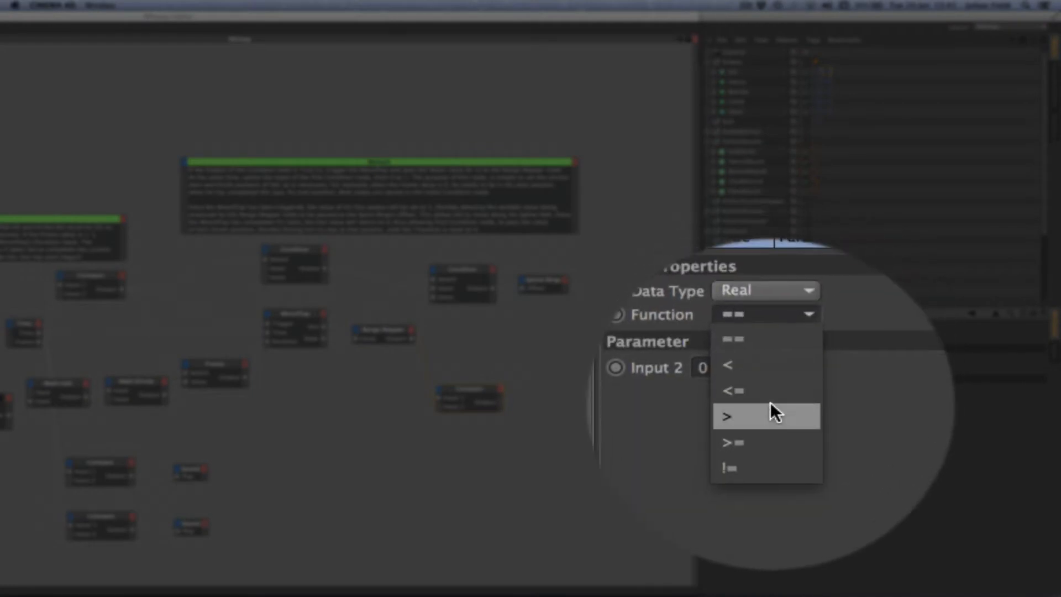
pyautogui.click(762, 468)
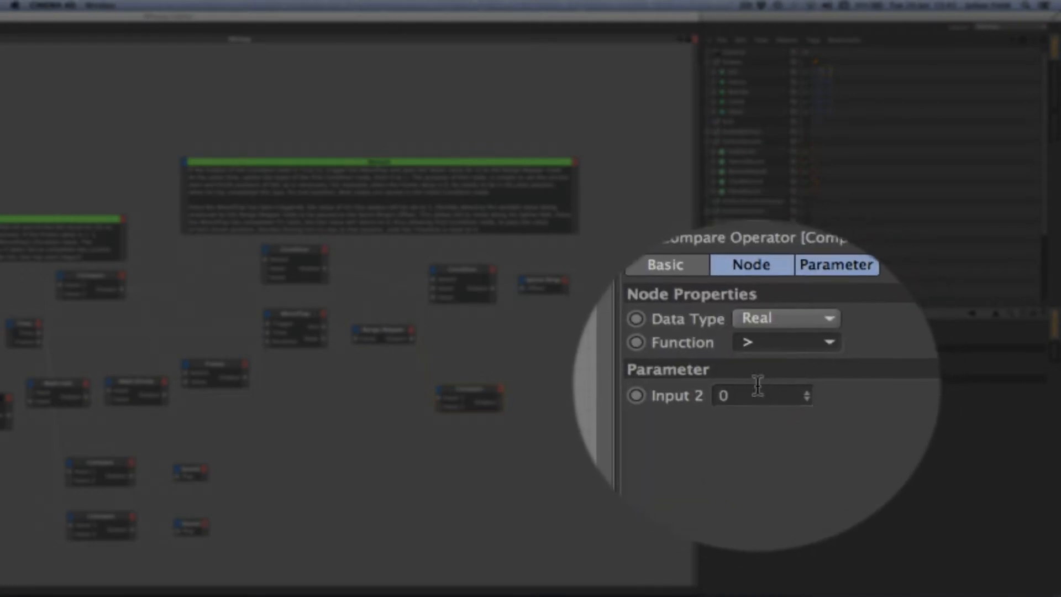
pyautogui.click(757, 389)
pyautogui.write('.83')
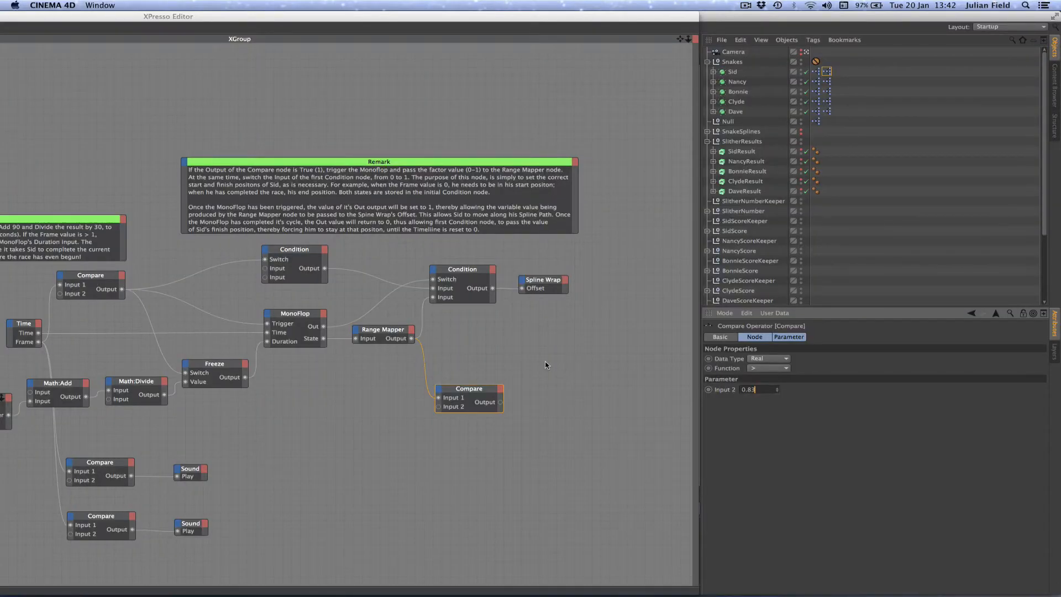
pyautogui.click(530, 357)
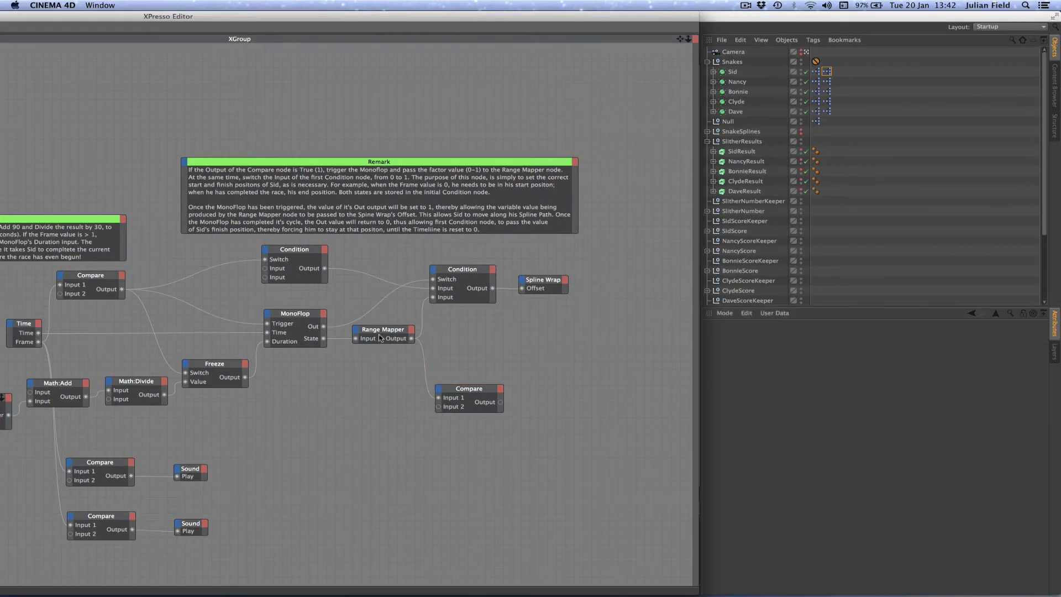
pyautogui.click(380, 334)
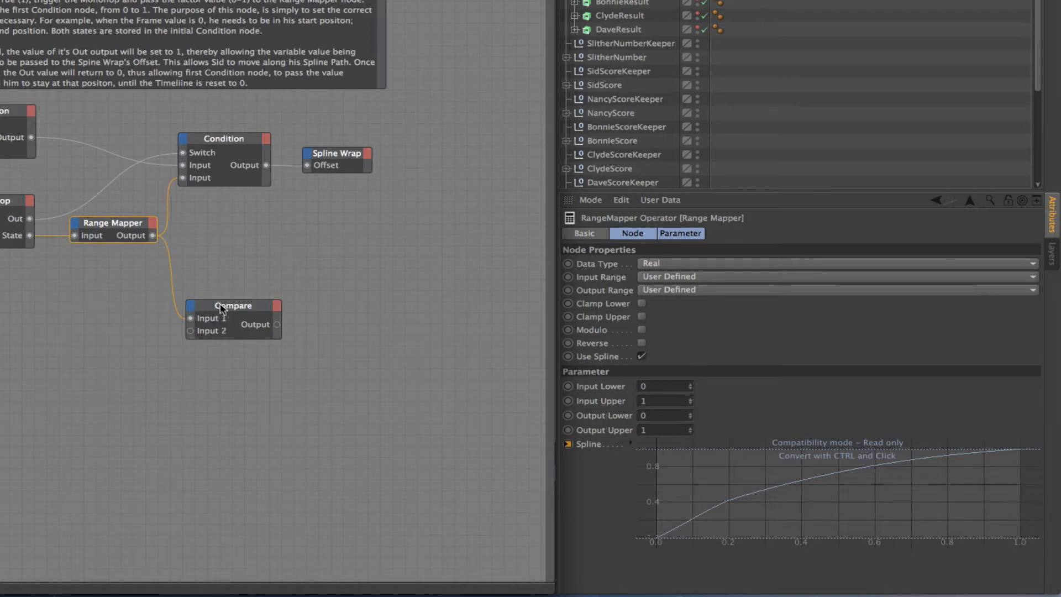
pyautogui.moveTo(220, 307); pyautogui.dragTo(209, 308)
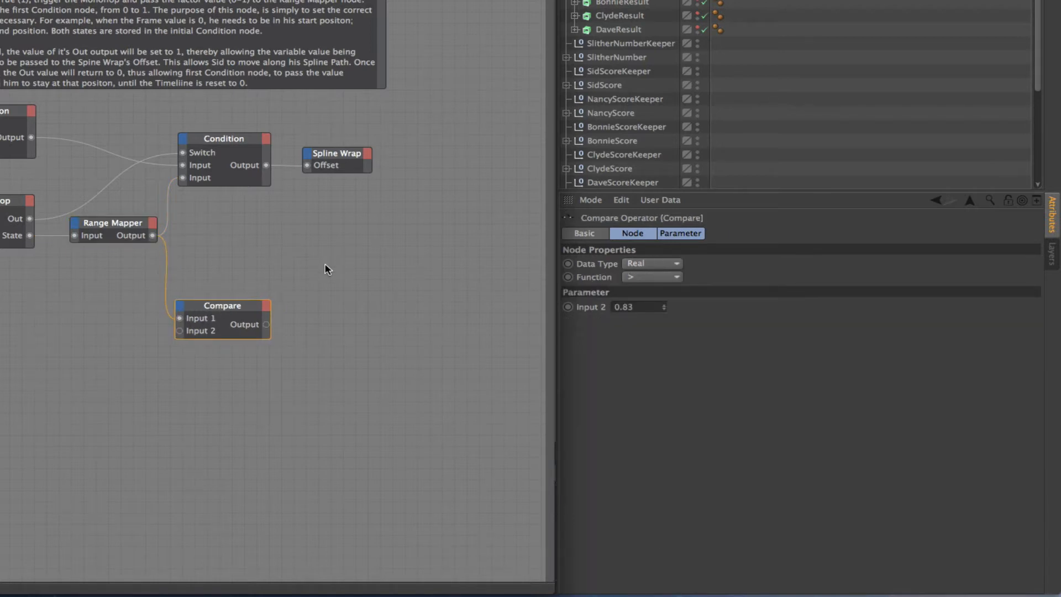
# - Add a Sound node beside the Range Mapper's Compare node and connect the Compare output to a new Play input on it
pyautogui.rightClick(328, 269)
pyautogui.moveTo(353, 273)
pyautogui.moveTo(445, 273)
pyautogui.moveTo(535, 276)
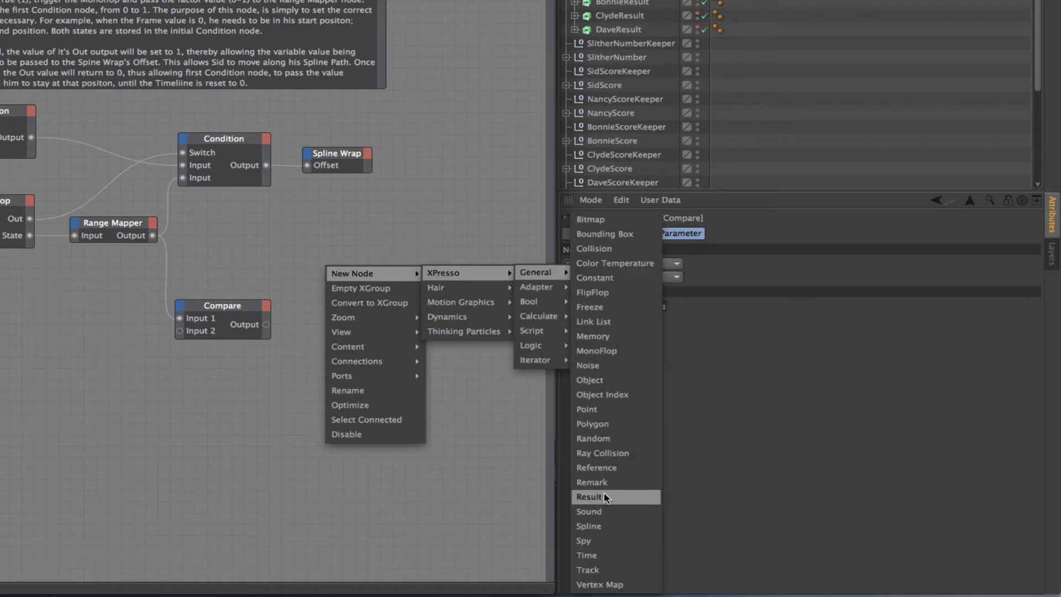
pyautogui.click(605, 509)
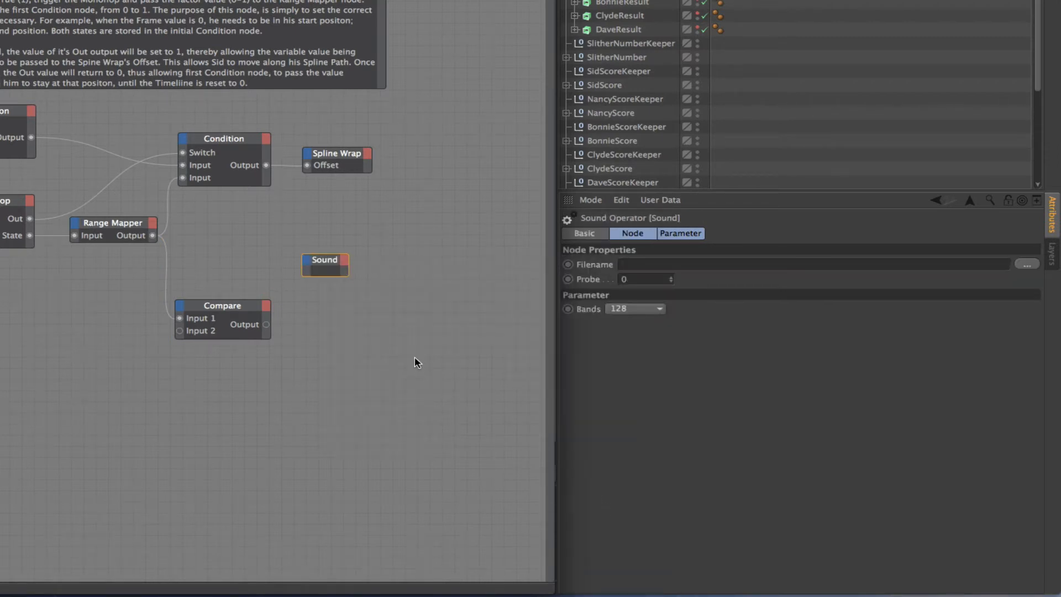
pyautogui.moveTo(325, 260); pyautogui.dragTo(351, 322)
pyautogui.click(326, 314)
pyautogui.click(338, 336)
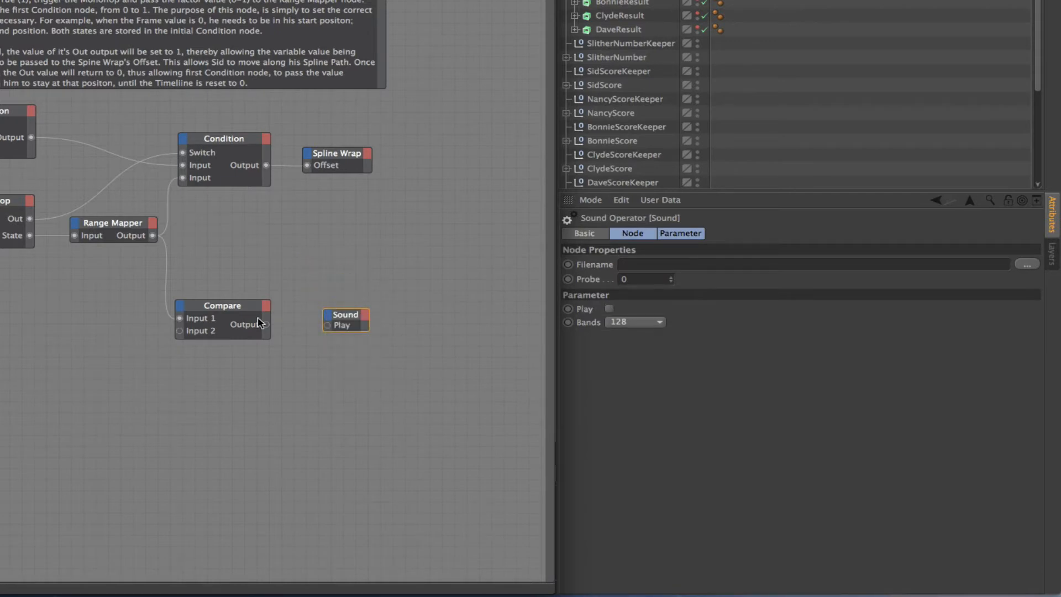
pyautogui.moveTo(266, 324); pyautogui.dragTo(327, 325)
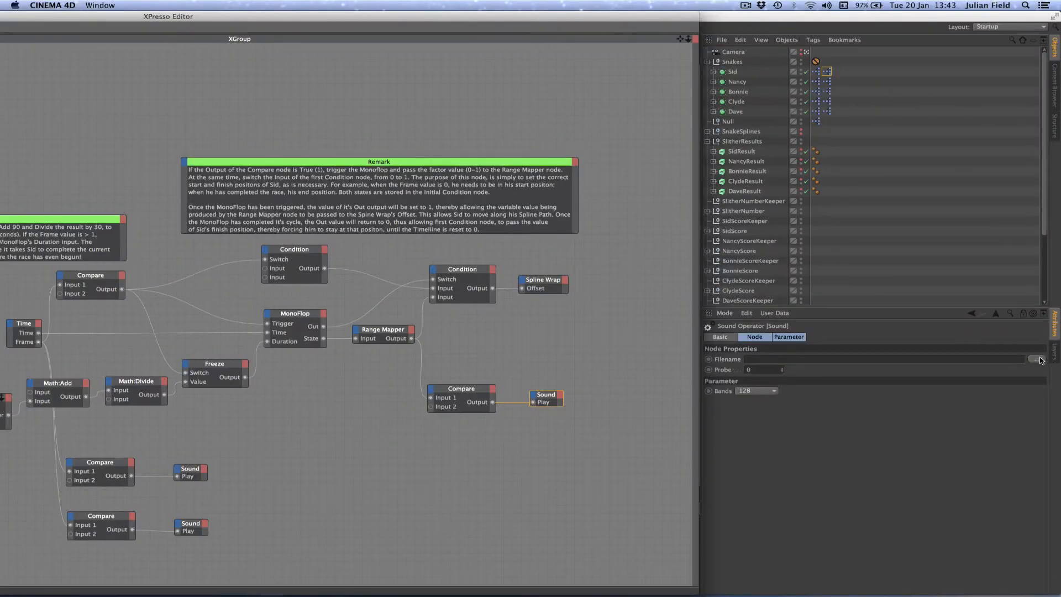
# - Load Skid 2.aif from the Snake Race FX folder into the Sound node fed by the Range Mapper's Compare node
pyautogui.click(1037, 359)
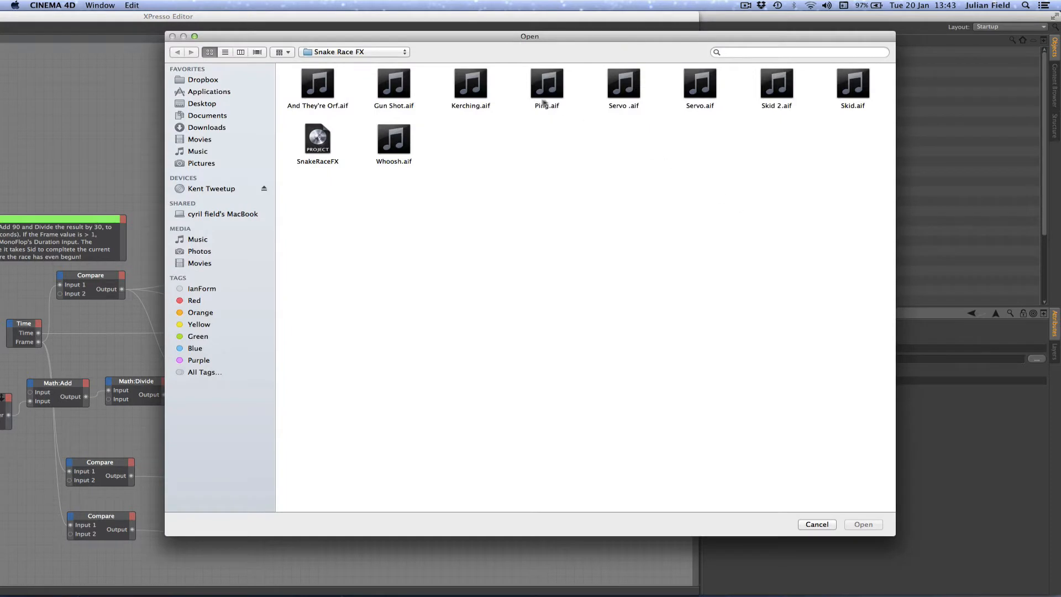
pyautogui.click(782, 91)
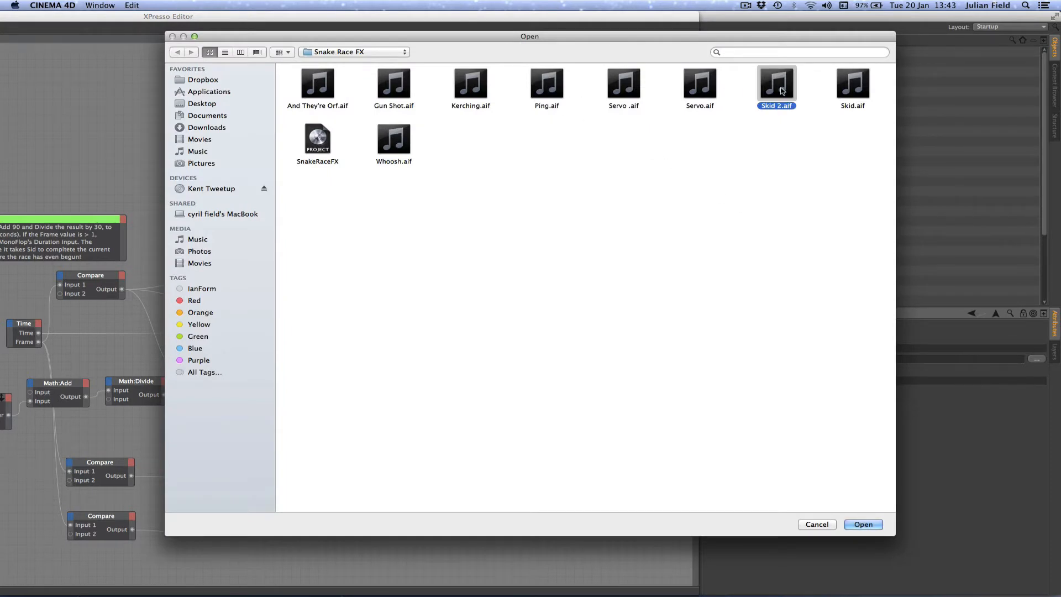
pyautogui.doubleClick(782, 91)
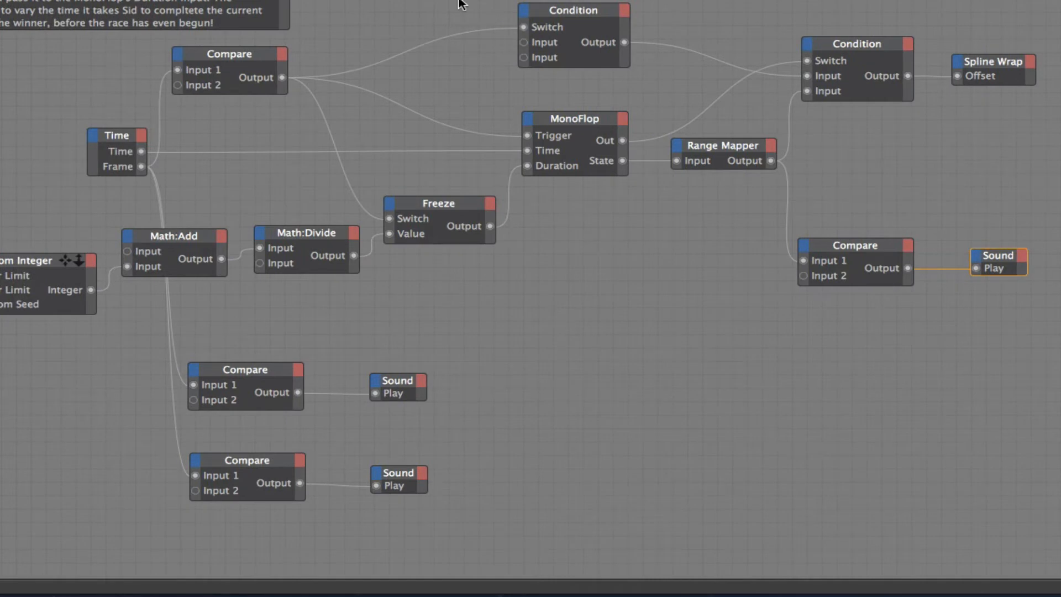
# - Select the Compare node fed by the Range Mapper together with its Sound node in Sid's expression
pyautogui.click(172, 372)
pyautogui.moveTo(821, 211); pyautogui.dragTo(1060, 281)
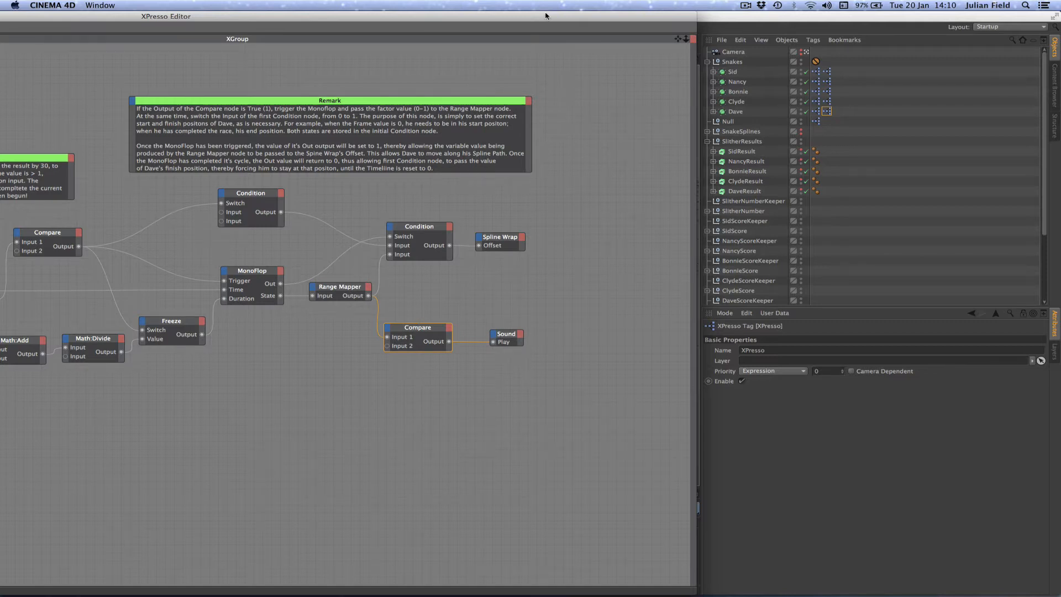
# - In the Null's XPresso expression, add a Sound node beside the Compare fed by SlitherNumberKeeper and connect that Compare's output to its Play input
pyautogui.click(816, 122)
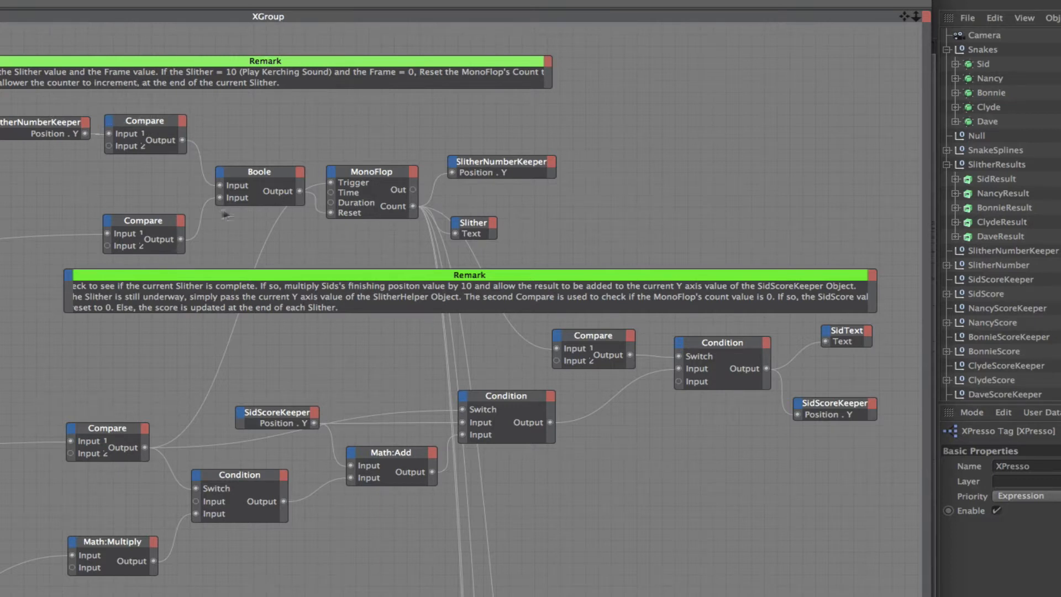
pyautogui.click(134, 119)
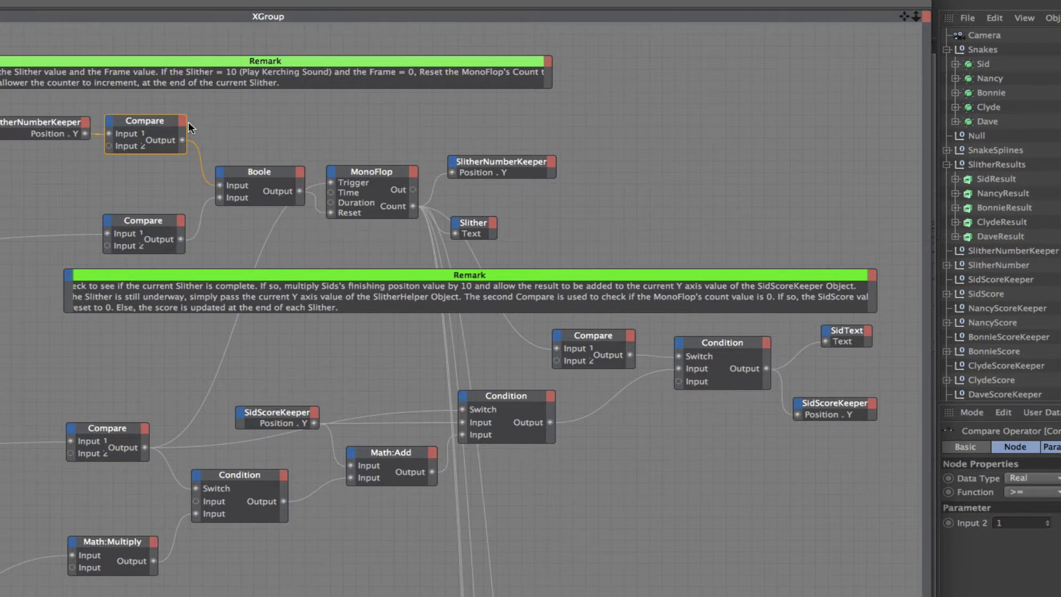
pyautogui.rightClick(221, 126)
pyautogui.moveTo(343, 135)
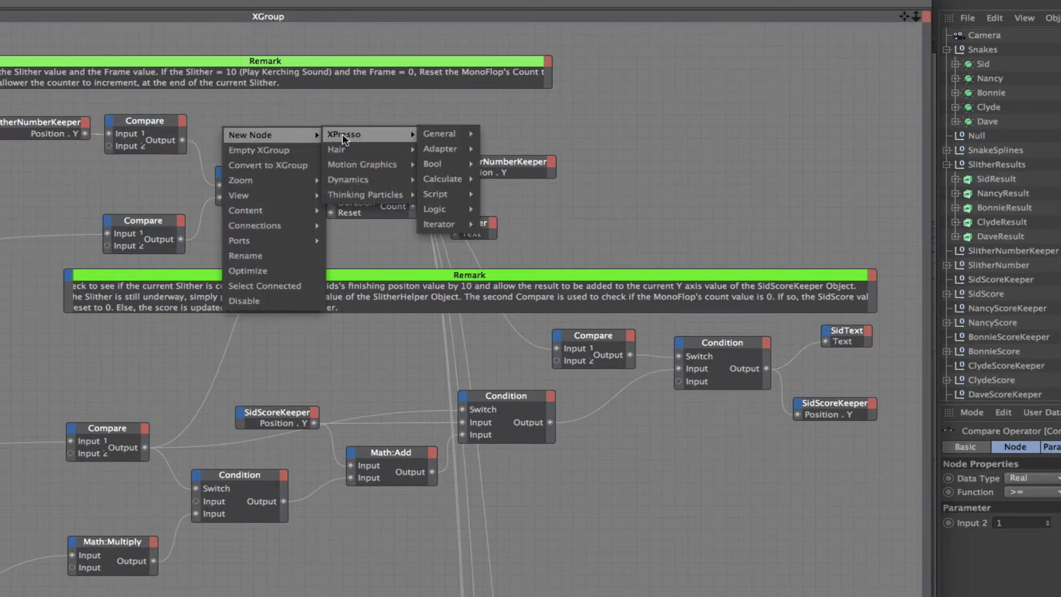
pyautogui.moveTo(453, 134)
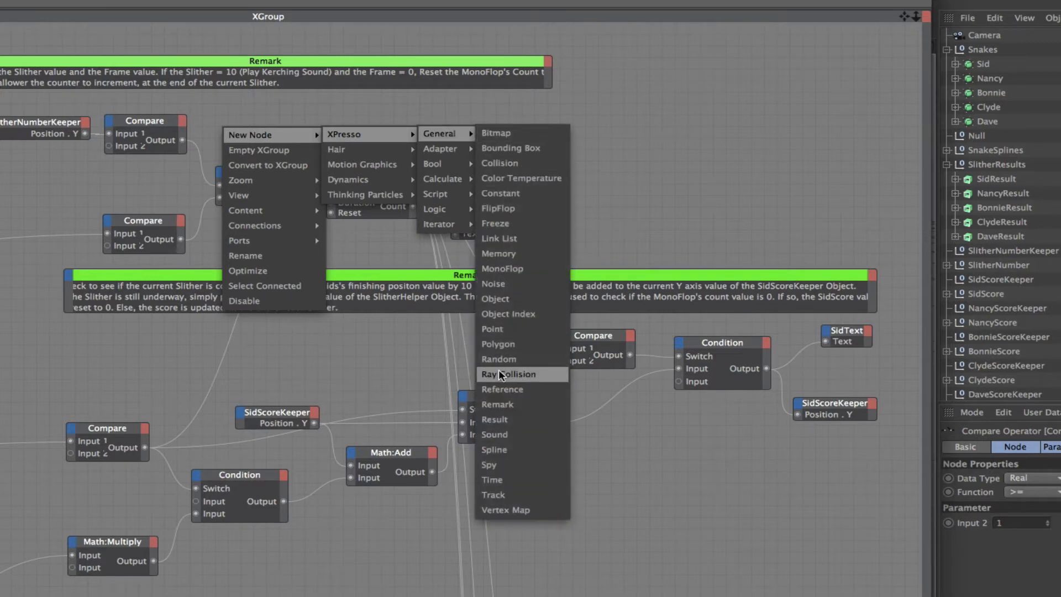
pyautogui.click(499, 435)
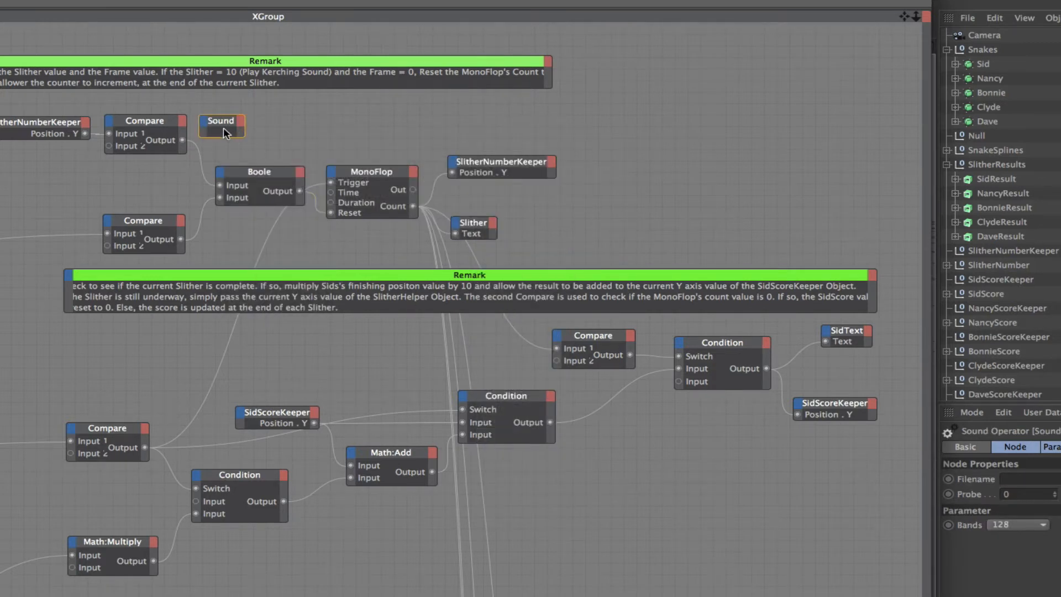
pyautogui.moveTo(231, 117); pyautogui.dragTo(268, 118)
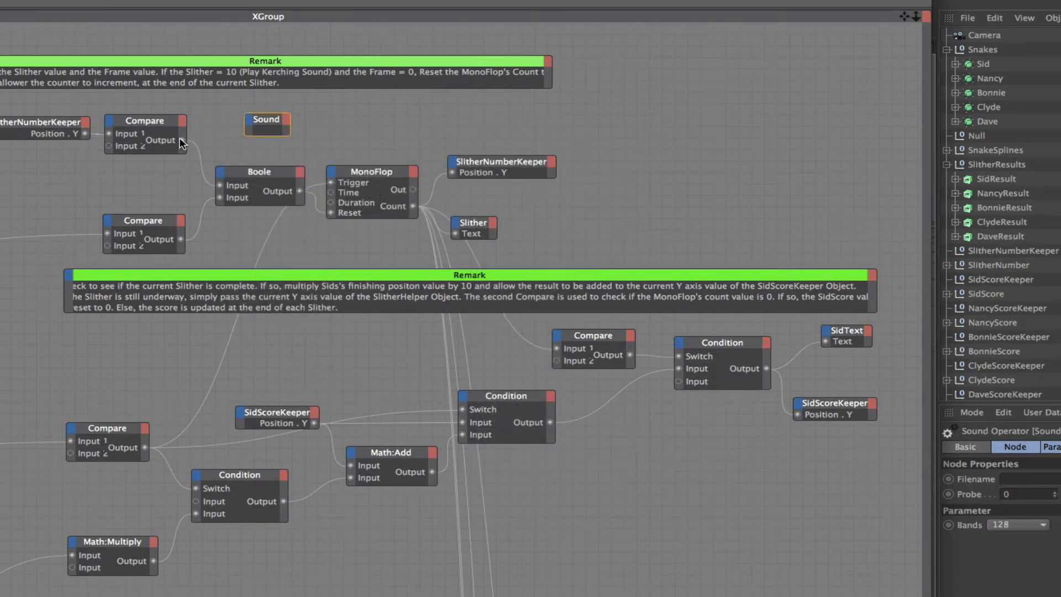
pyautogui.moveTo(182, 140); pyautogui.dragTo(247, 119)
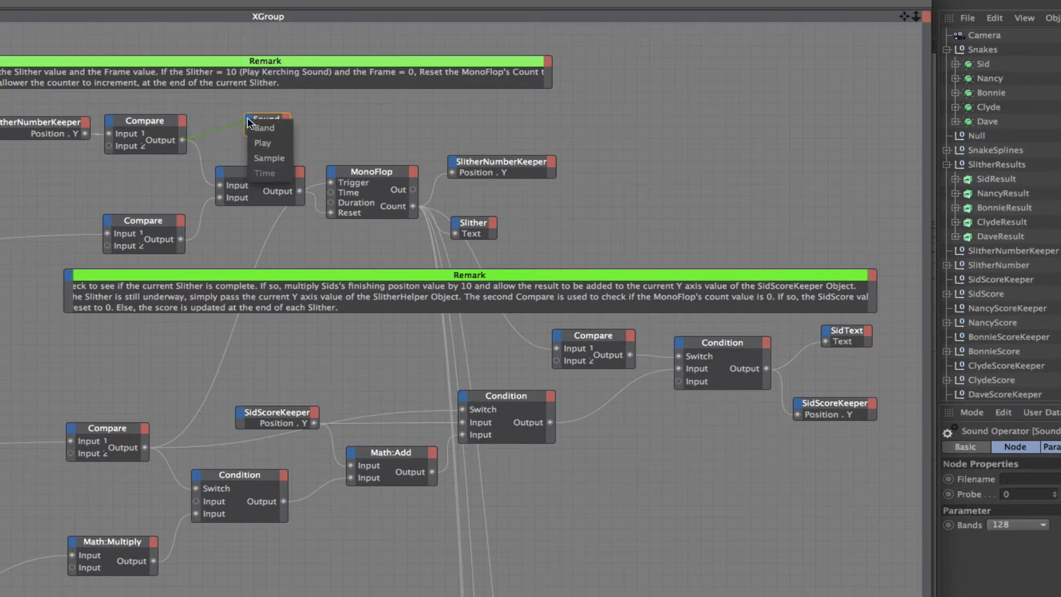
pyautogui.click(260, 144)
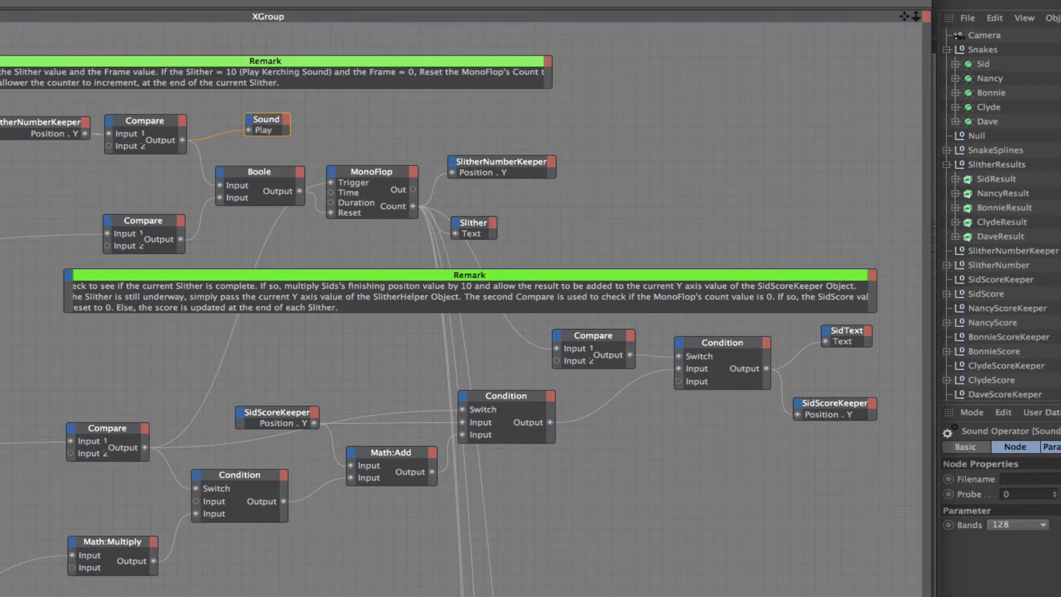
# - Load Kerching.aif from the Snake Race FX folder into this Sound node and shift the node slightly closer to its Compare node
pyautogui.click(1058, 479)
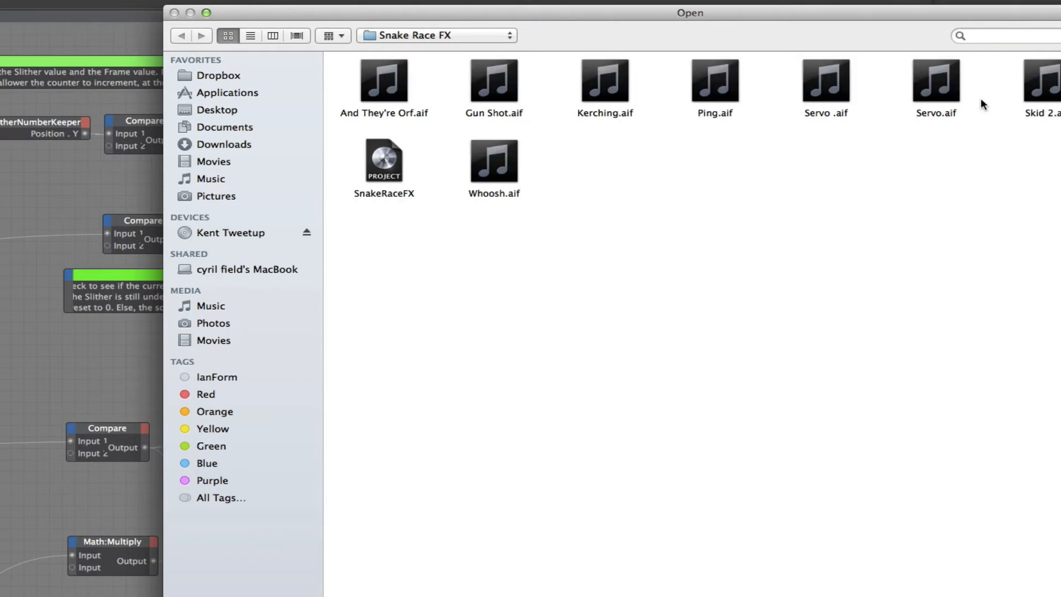
pyautogui.click(604, 89)
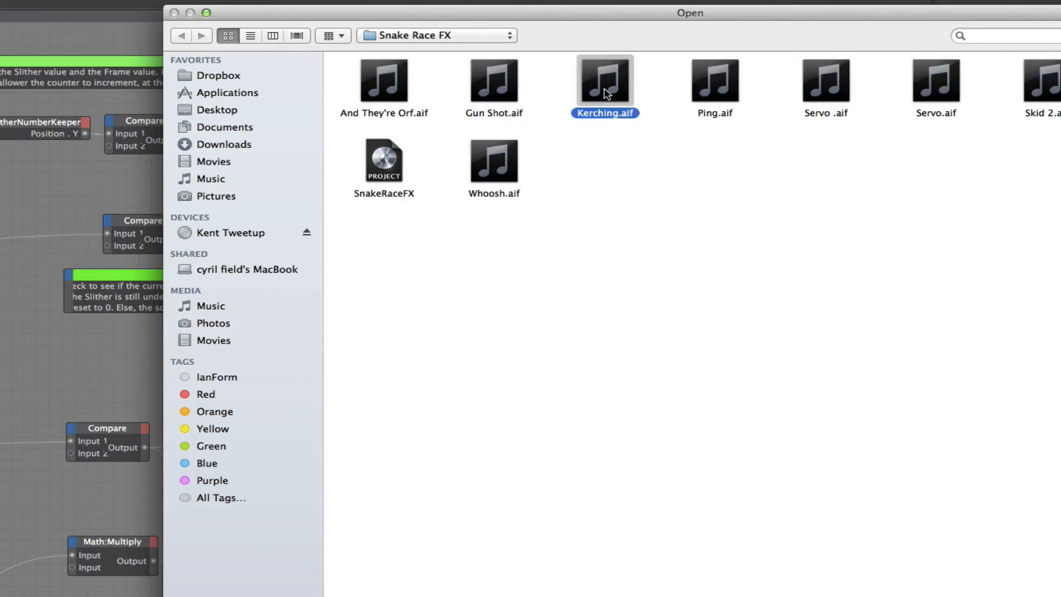
pyautogui.doubleClick(605, 91)
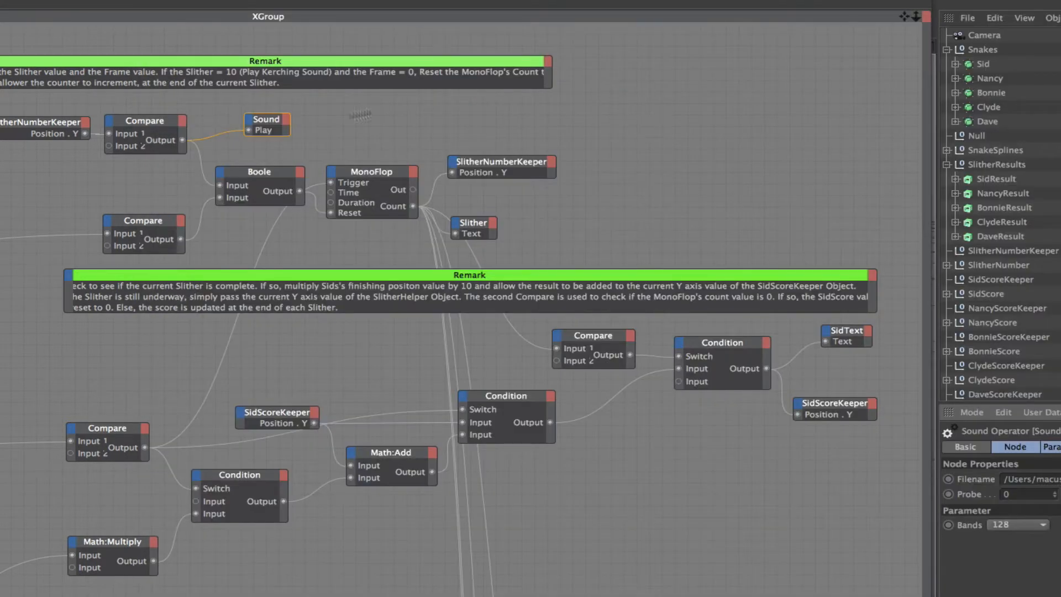
pyautogui.moveTo(270, 120); pyautogui.dragTo(257, 116)
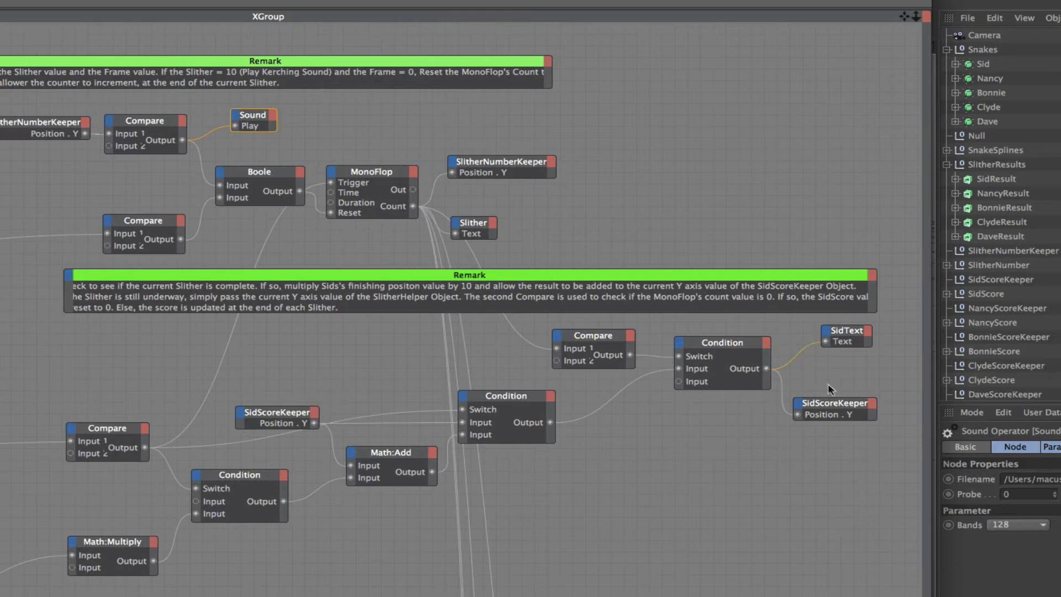
# - Add a Sound node above the SidScoreKeeper node and connect its Play input to the Compare node that triggers the MonoFlop
pyautogui.click(112, 432)
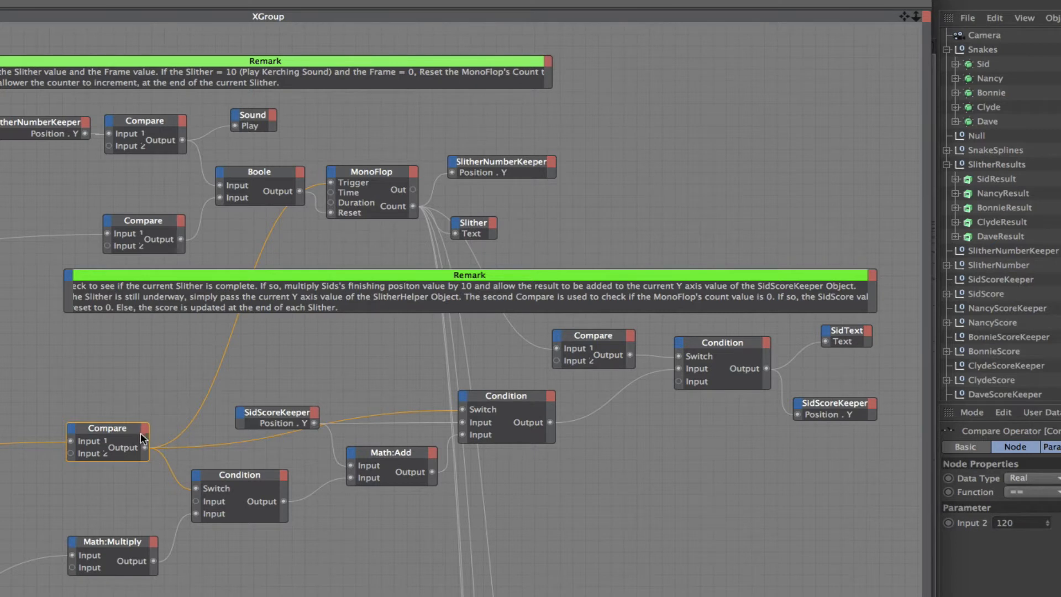
pyautogui.rightClick(176, 397)
pyautogui.moveTo(224, 406)
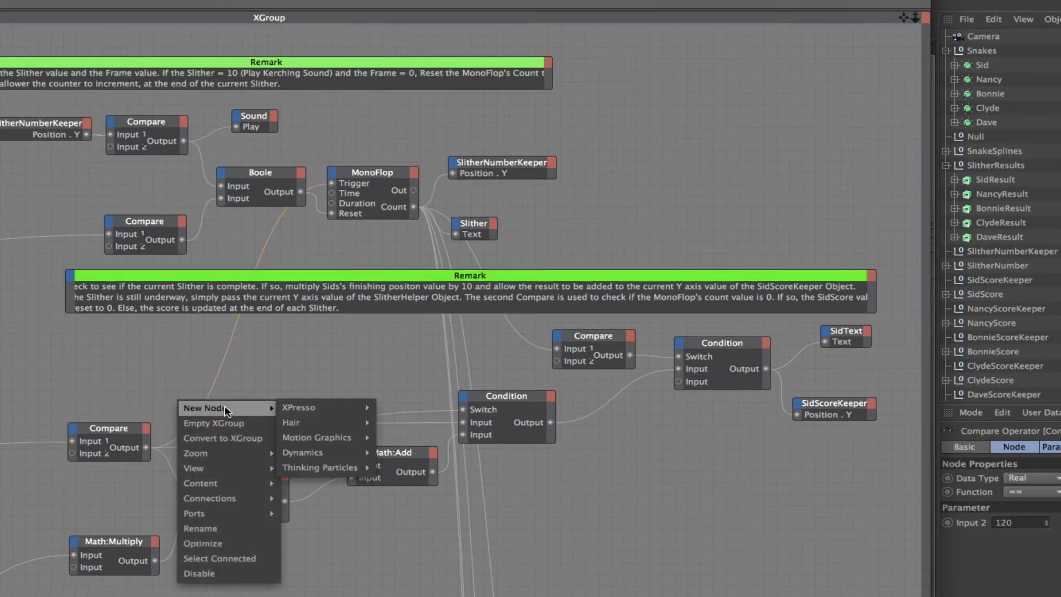
pyautogui.moveTo(310, 407)
pyautogui.moveTo(396, 406)
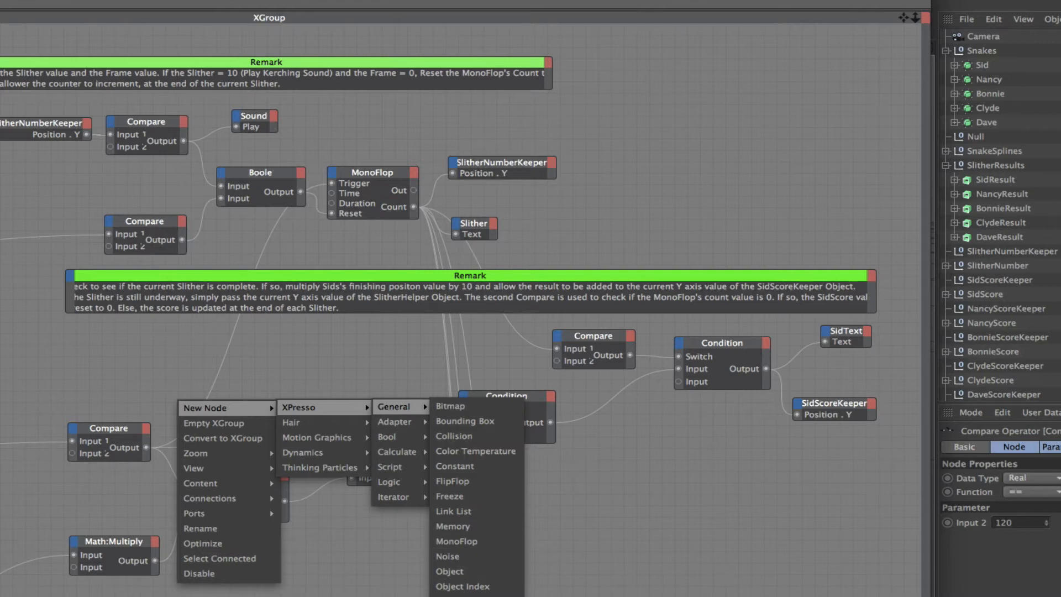
pyautogui.click(449, 596)
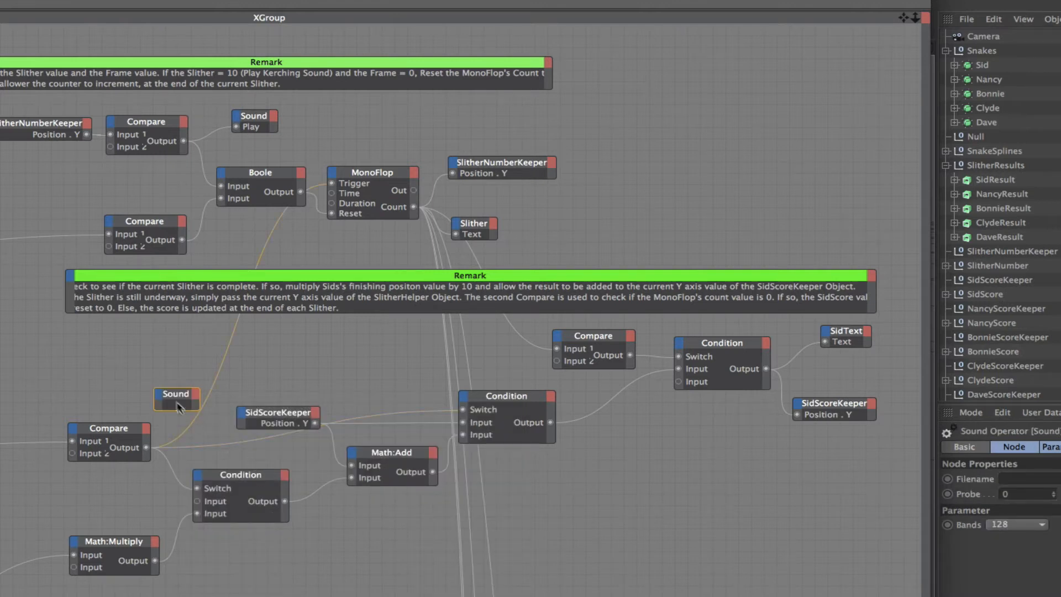
pyautogui.moveTo(197, 393); pyautogui.dragTo(288, 372)
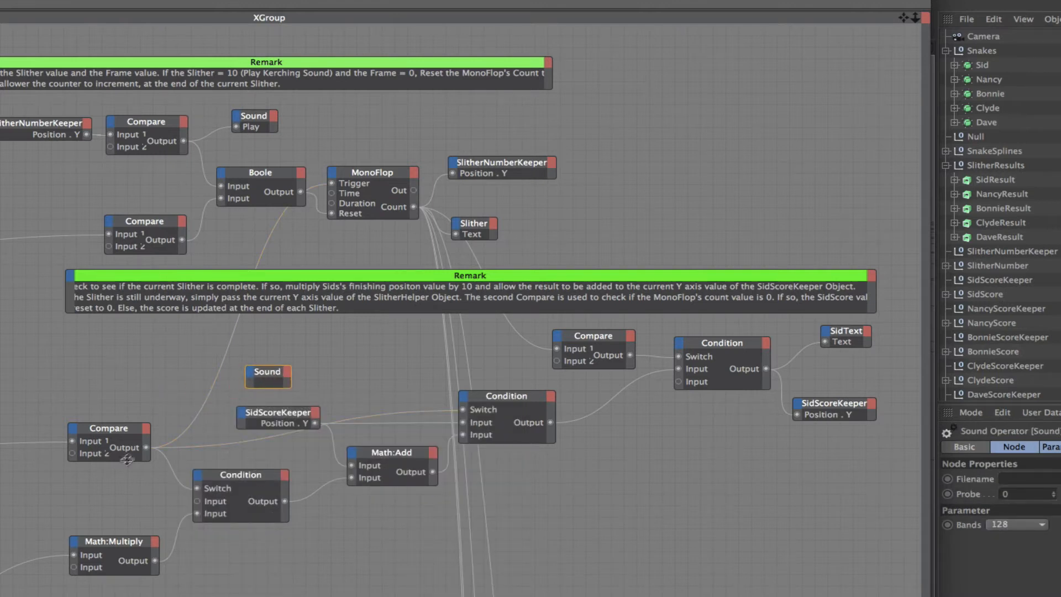
pyautogui.click(247, 374)
pyautogui.click(269, 378)
# - Load Ping.aif into the Sound node above SidScoreKeeper and nudge the node slightly towards its Compare node
pyautogui.click(1059, 479)
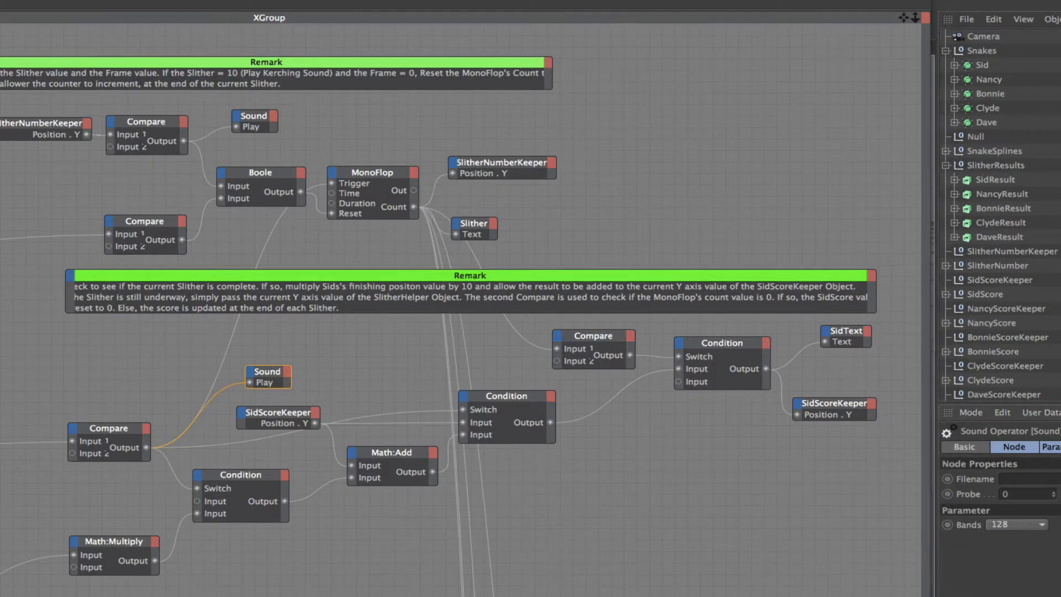
pyautogui.doubleClick(731, 72)
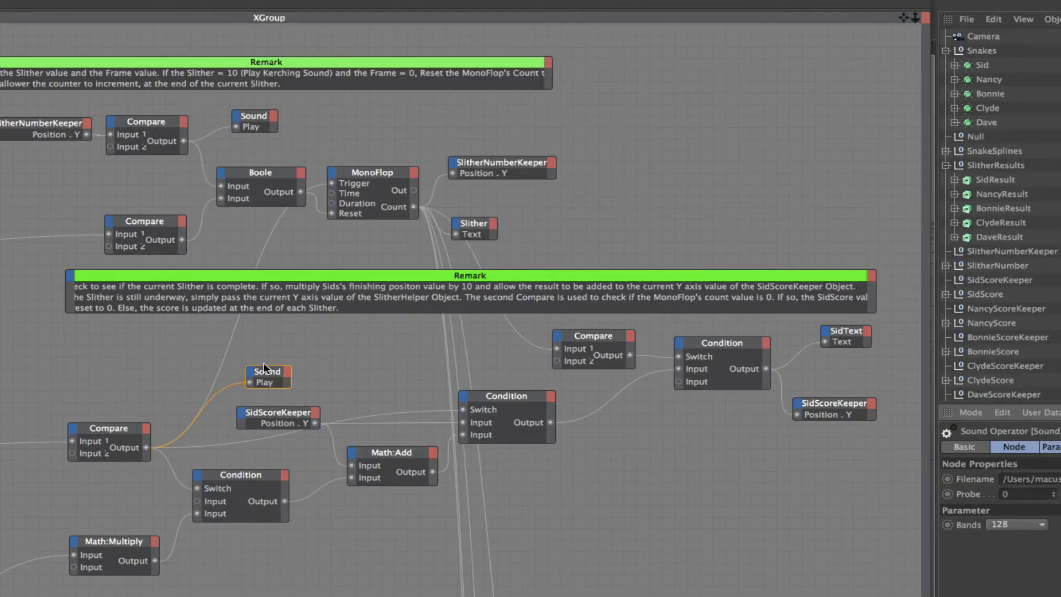
pyautogui.moveTo(266, 371); pyautogui.dragTo(255, 370)
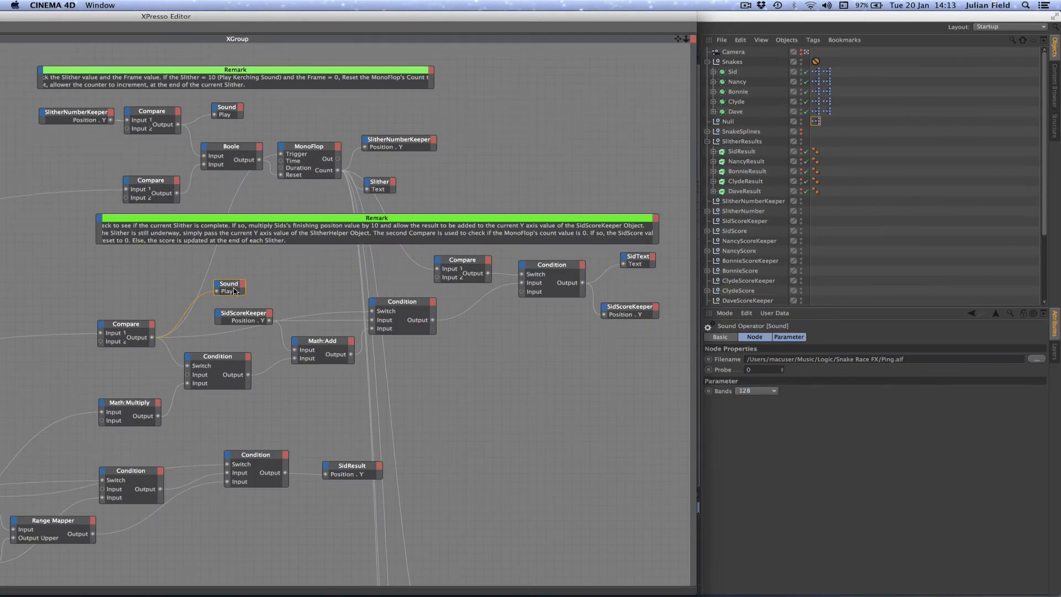
# - Copy the Ping.aif Sound node to just below the SidResult Position . Y node and load Whoosh.aif into the copy
pyautogui.keyDown('ctrl'); pyautogui.moveTo(231, 286); pyautogui.dragTo(344, 510); pyautogui.keyUp('ctrl')
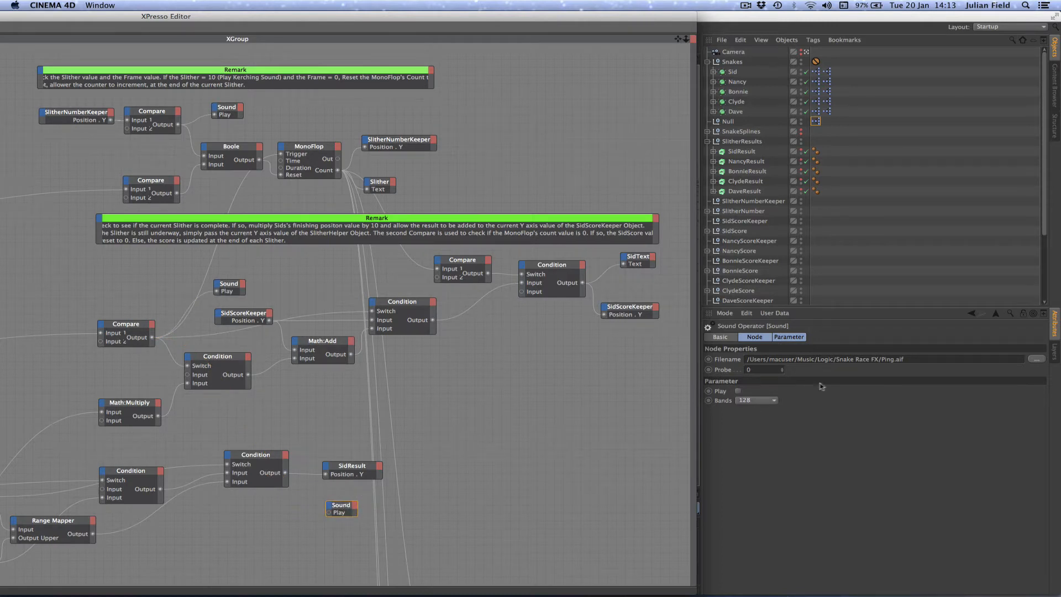
pyautogui.click(1036, 359)
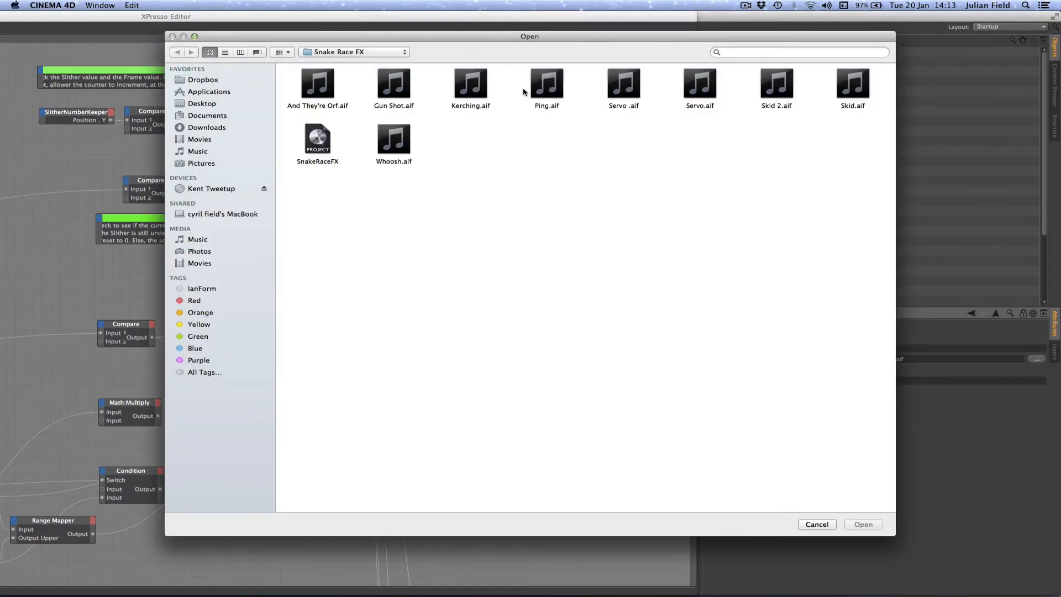
pyautogui.doubleClick(401, 140)
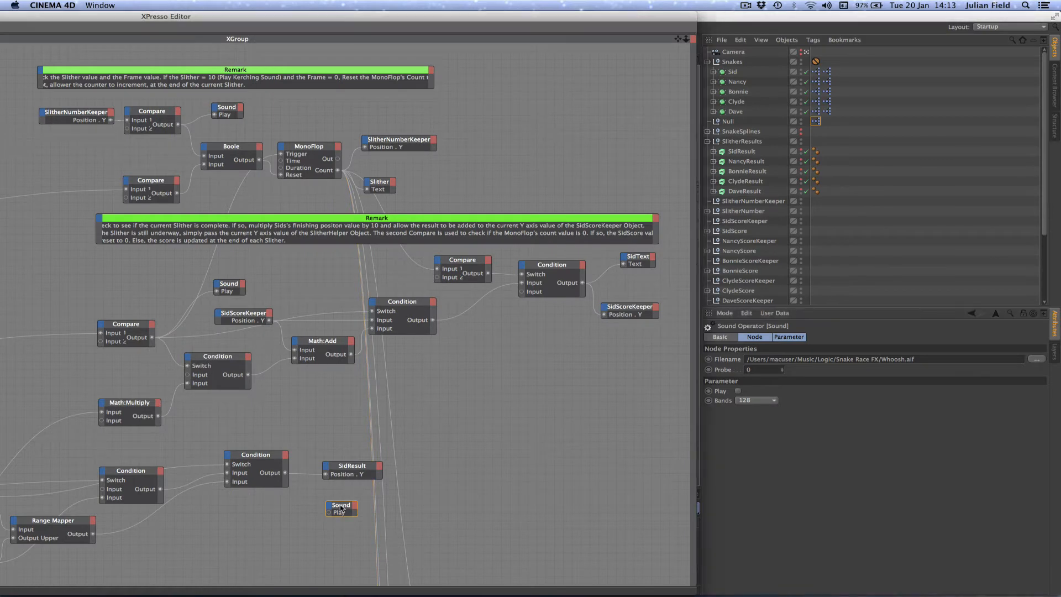
pyautogui.moveTo(343, 512); pyautogui.dragTo(341, 514)
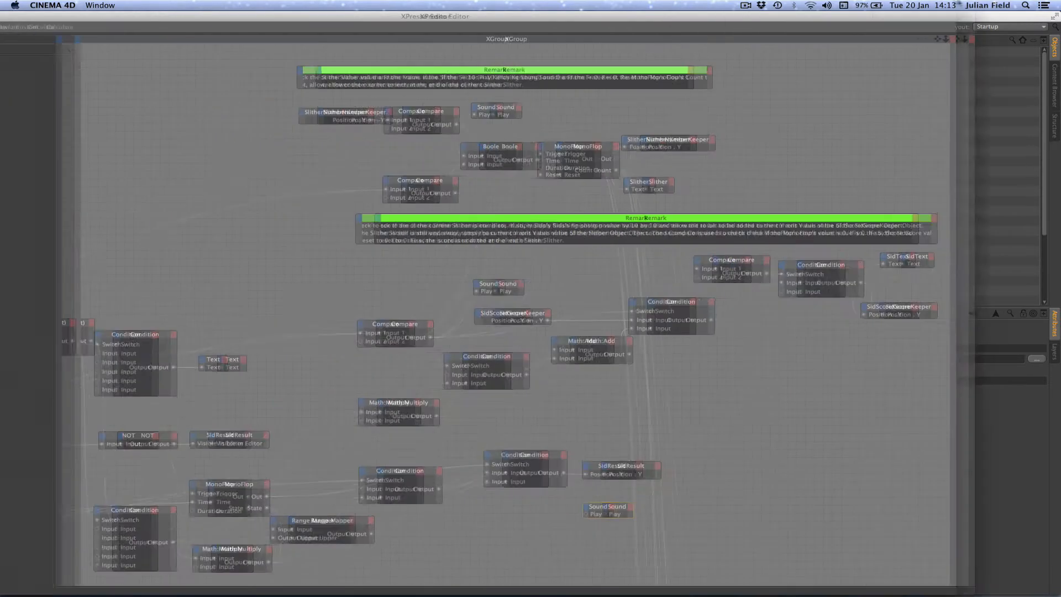
# - Move the Whoosh.aif Sound node from beneath SidResult to the empty area above the snakes' Spline Wrap, Compare and Math:Divide nodes
pyautogui.doubleClick(666, 20)
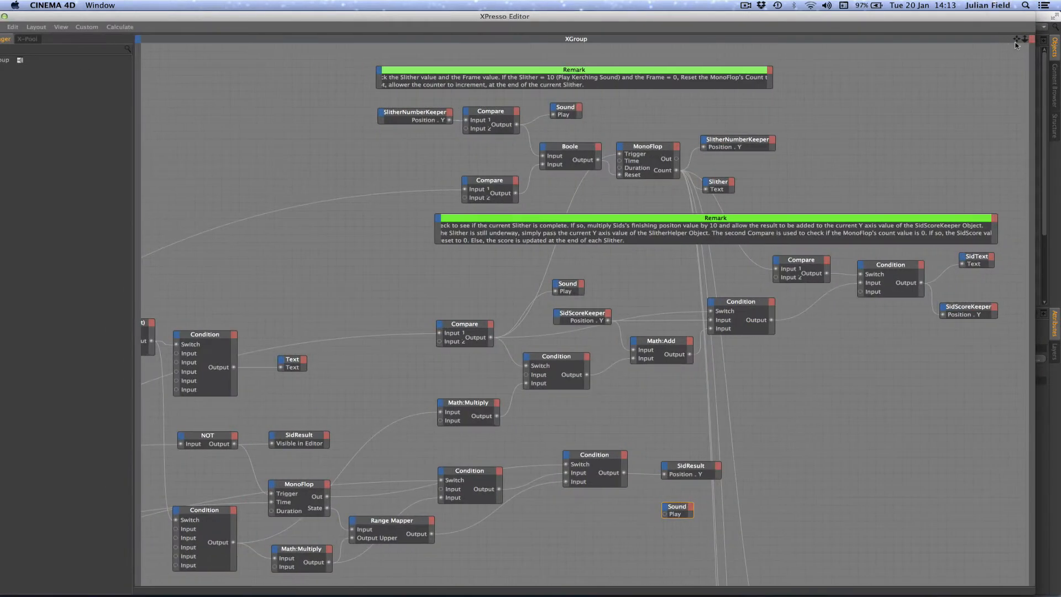
pyautogui.moveTo(1025, 39); pyautogui.dragTo(699, 398)
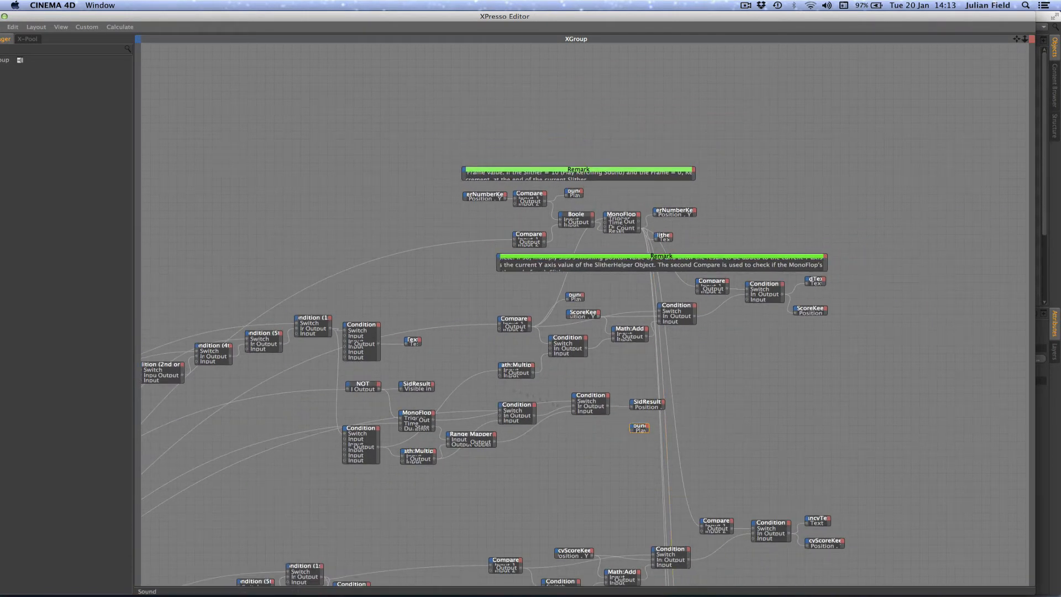
pyautogui.moveTo(639, 428); pyautogui.dragTo(168, 299)
pyautogui.moveTo(1017, 39); pyautogui.dragTo(767, 259)
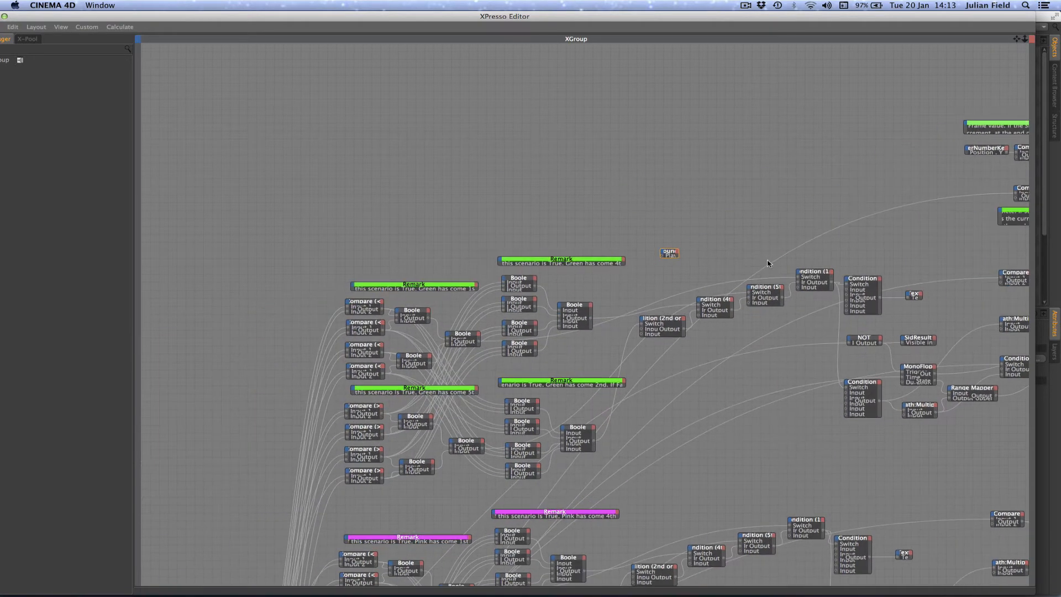
pyautogui.moveTo(671, 253); pyautogui.dragTo(228, 474)
pyautogui.moveTo(1016, 39); pyautogui.dragTo(719, 188)
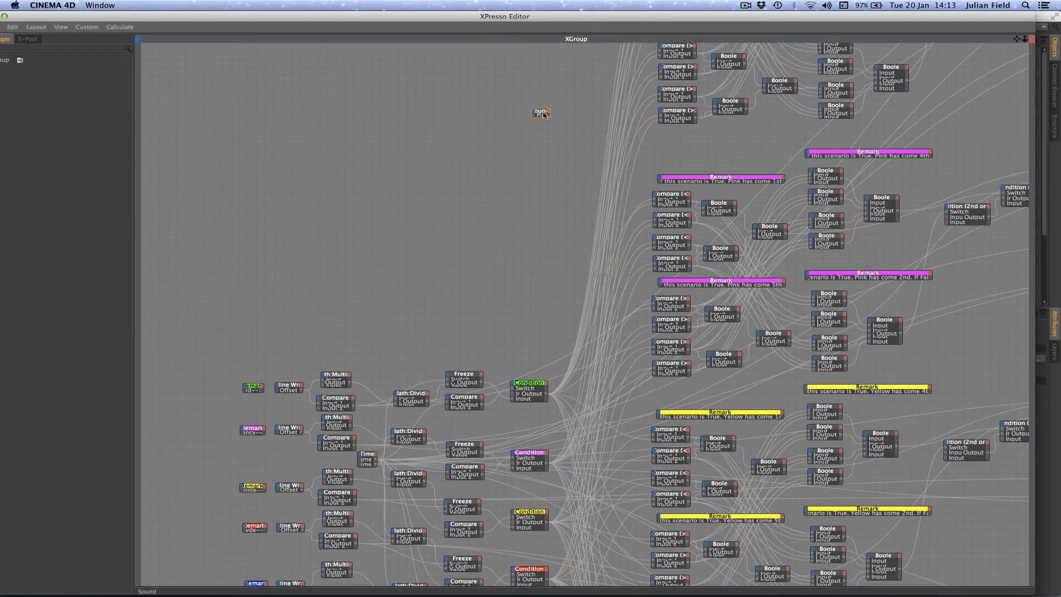
pyautogui.moveTo(544, 113); pyautogui.dragTo(410, 328)
pyautogui.moveTo(393, 348); pyautogui.dragTo(389, 314)
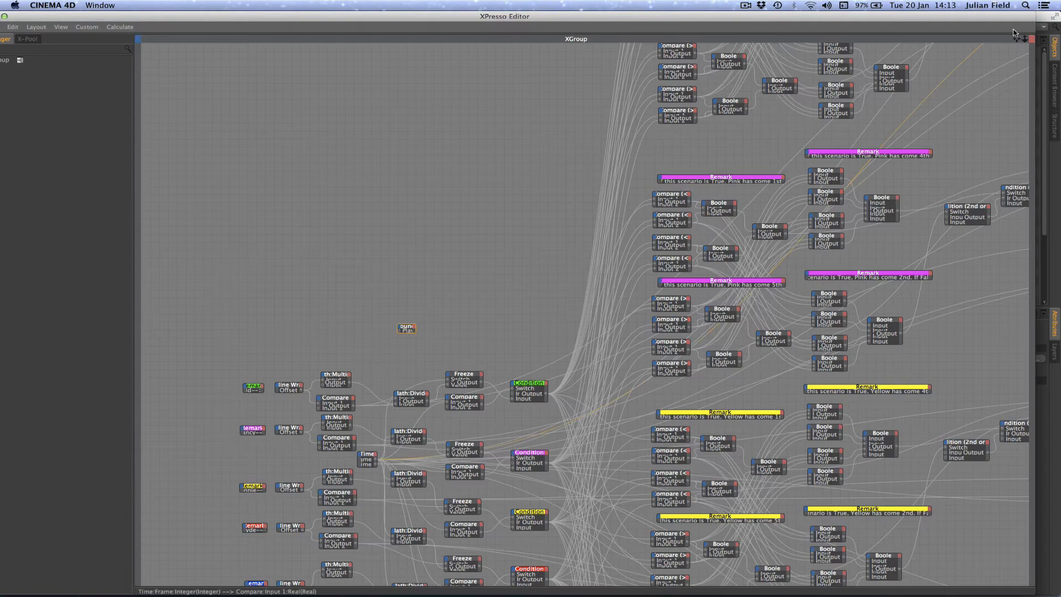
# - Duplicate the Whoosh.aif Sound node four times, stacking the copies between the original and Sid's Math:Divide node
pyautogui.moveTo(1016, 40); pyautogui.dragTo(1019, 1)
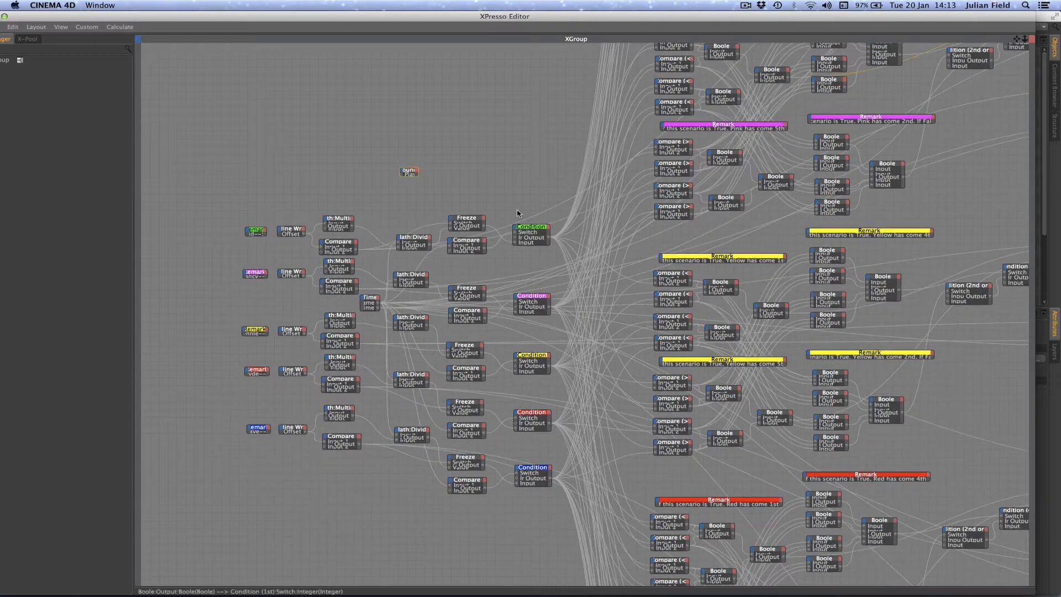
pyautogui.moveTo(447, 394); pyautogui.dragTo(583, 550)
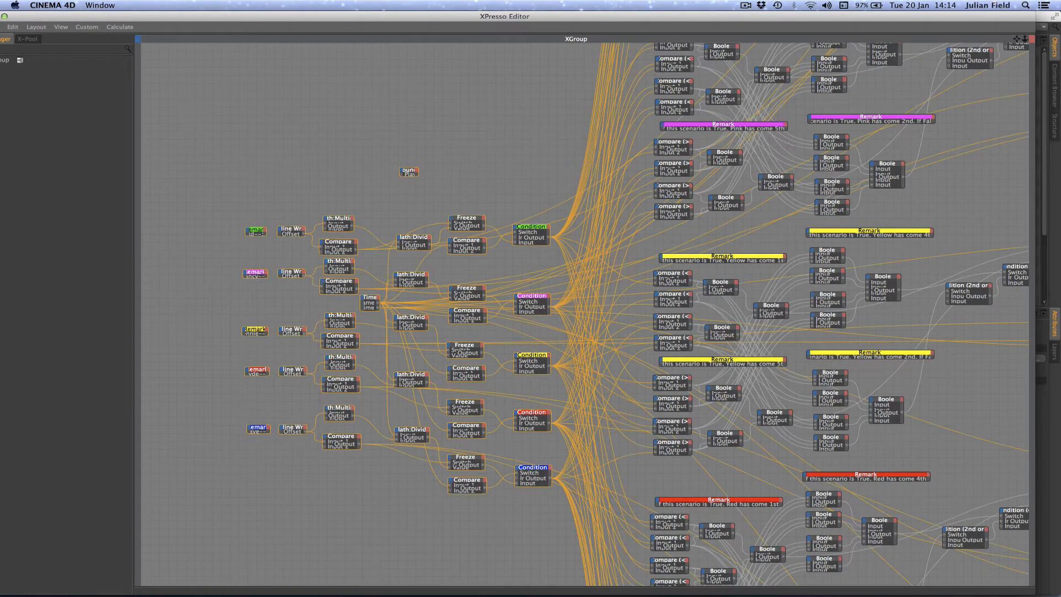
pyautogui.click(61, 26)
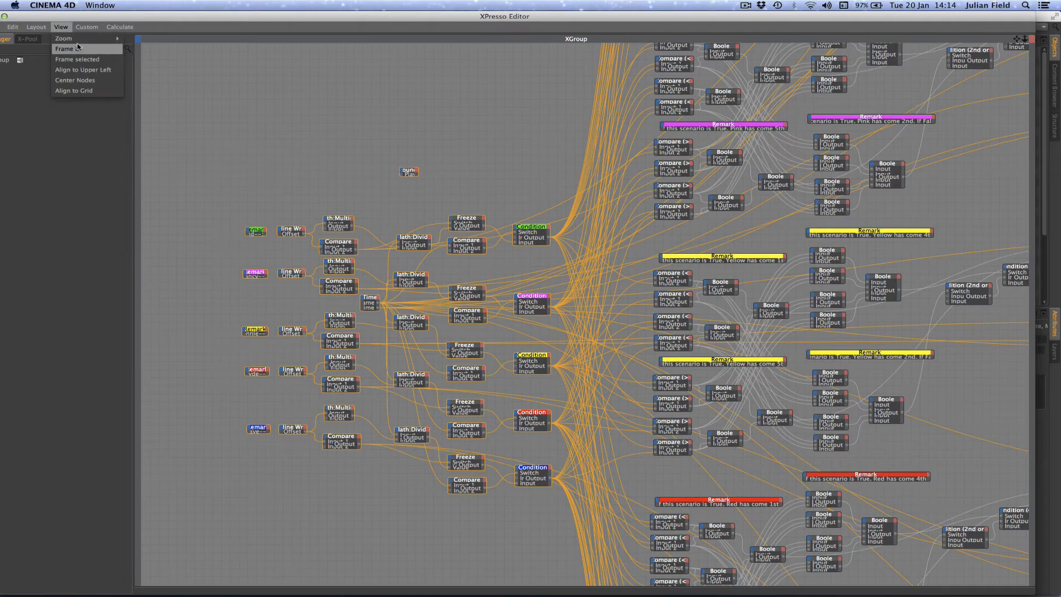
pyautogui.click(80, 63)
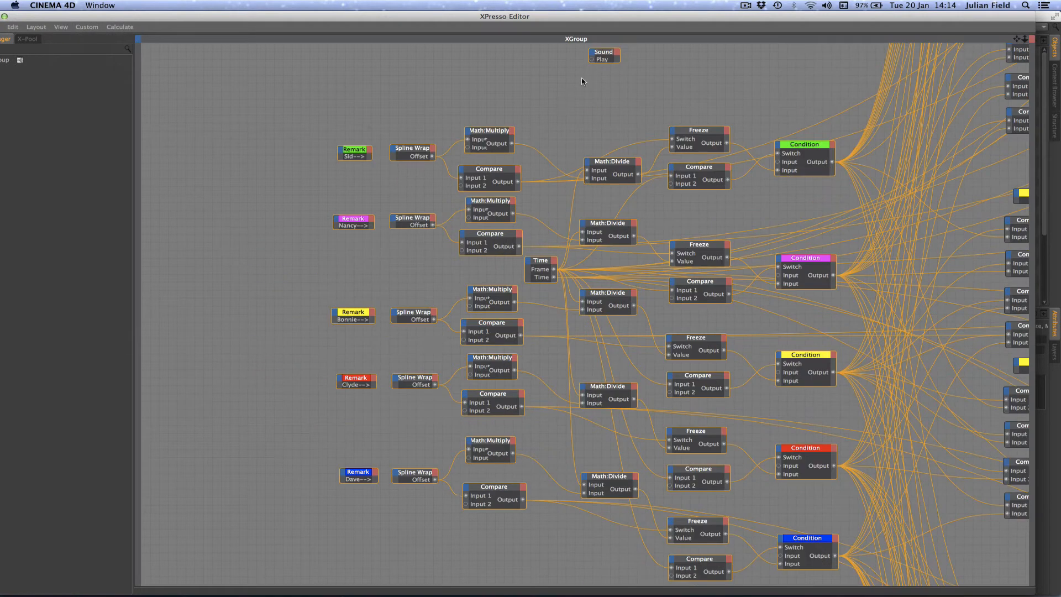
pyautogui.click(607, 54)
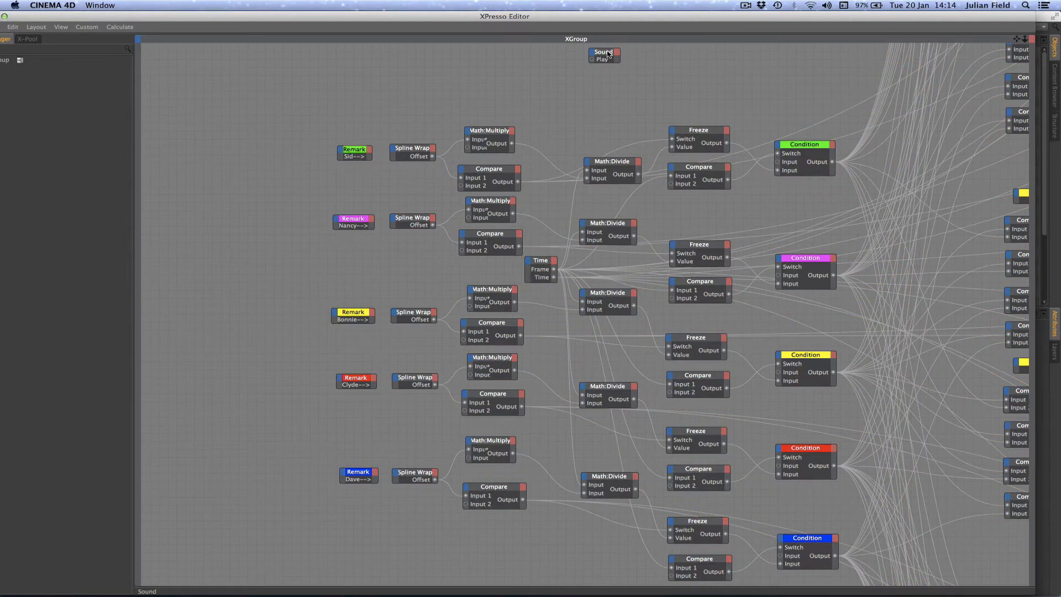
pyautogui.keyDown('ctrl'); pyautogui.moveTo(607, 54); pyautogui.dragTo(606, 148); pyautogui.keyUp('ctrl')
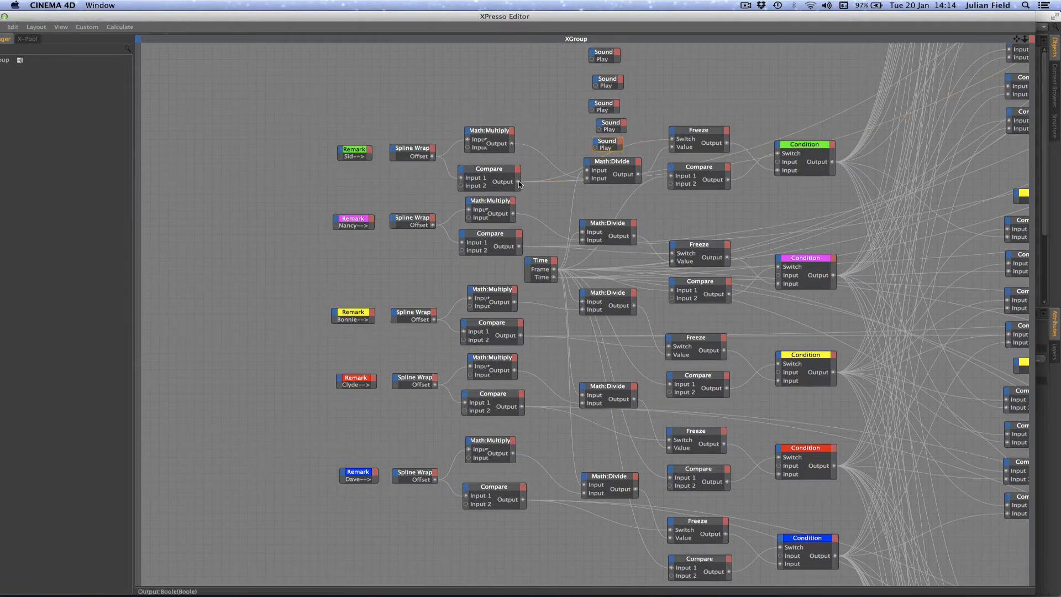
# - Connect the Output of each snake's Spline Wrap-fed Compare node, from Sid to Dave, to the Play input of its own Sound node
pyautogui.moveTo(517, 183); pyautogui.dragTo(592, 59)
pyautogui.moveTo(596, 102); pyautogui.dragTo(594, 108)
pyautogui.moveTo(578, 174); pyautogui.dragTo(593, 109)
pyautogui.moveTo(521, 409); pyautogui.dragTo(534, 358)
pyautogui.moveTo(579, 214); pyautogui.dragTo(599, 131)
pyautogui.moveTo(541, 425); pyautogui.dragTo(597, 147)
# - Inspect the parameters of Sid's Compare node that triggers the first Whoosh sound
pyautogui.moveTo(633, 22); pyautogui.dragTo(330, 7)
pyautogui.click(179, 169)
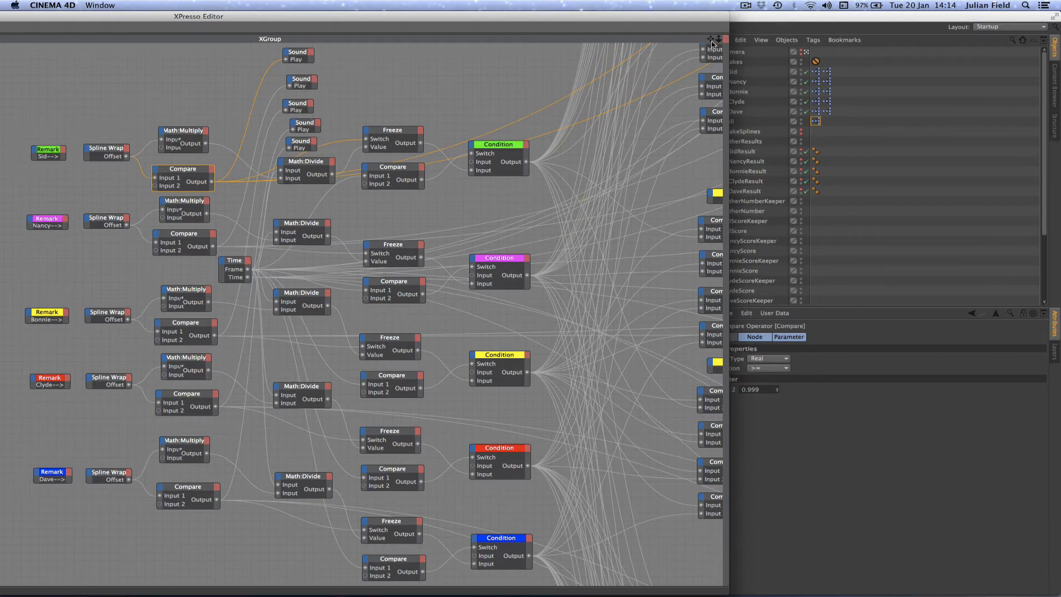
pyautogui.moveTo(712, 43); pyautogui.dragTo(509, 126)
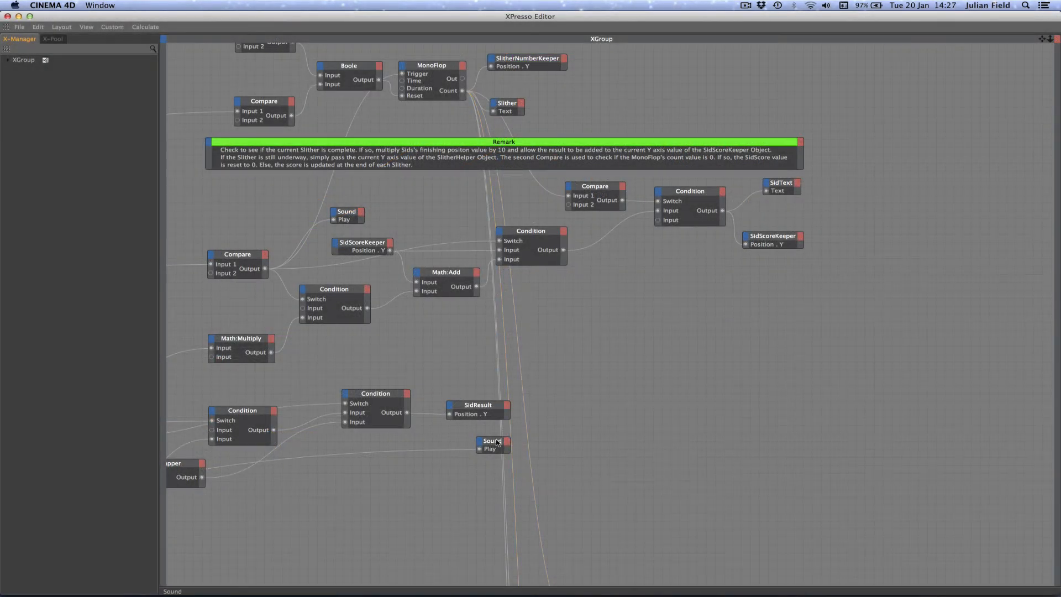
# - Review the wired Sound nodes placed beneath the SidResult and NancyResult nodes
pyautogui.click(495, 443)
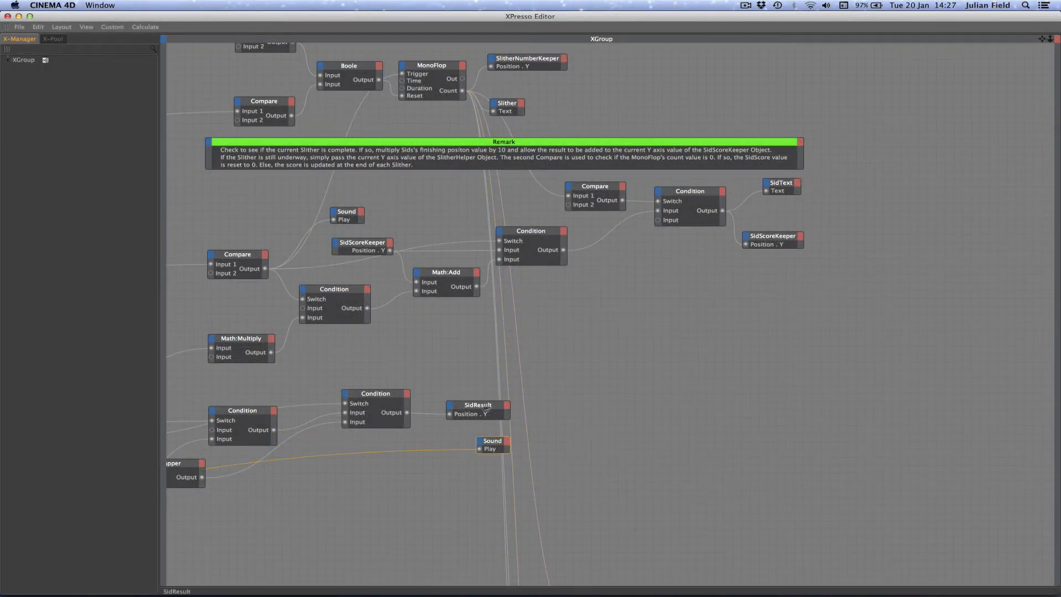
pyautogui.moveTo(1042, 39); pyautogui.dragTo(1060, 0)
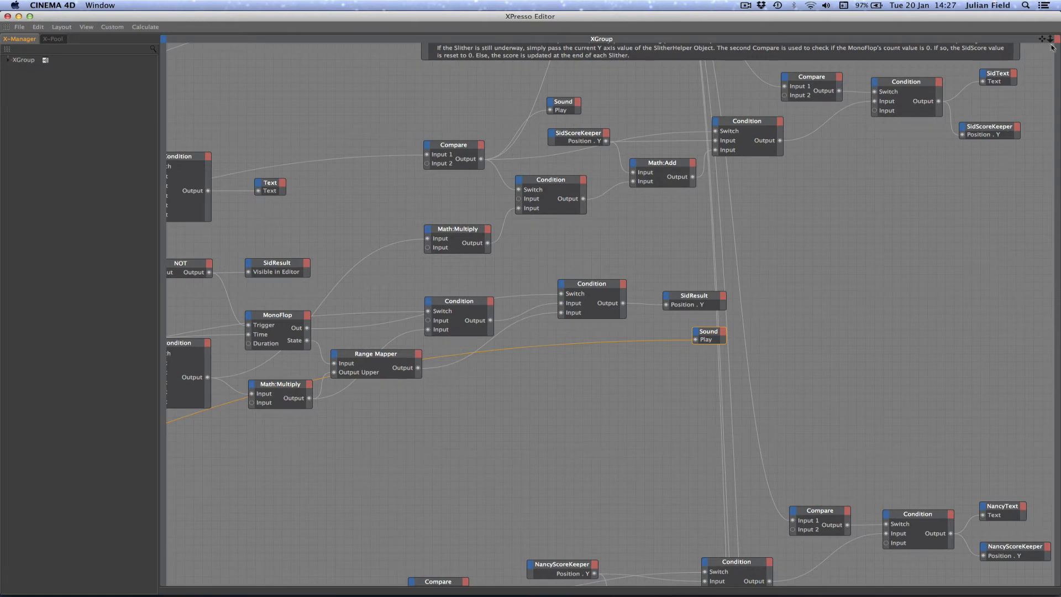
pyautogui.moveTo(1045, 38); pyautogui.dragTo(1037, 0)
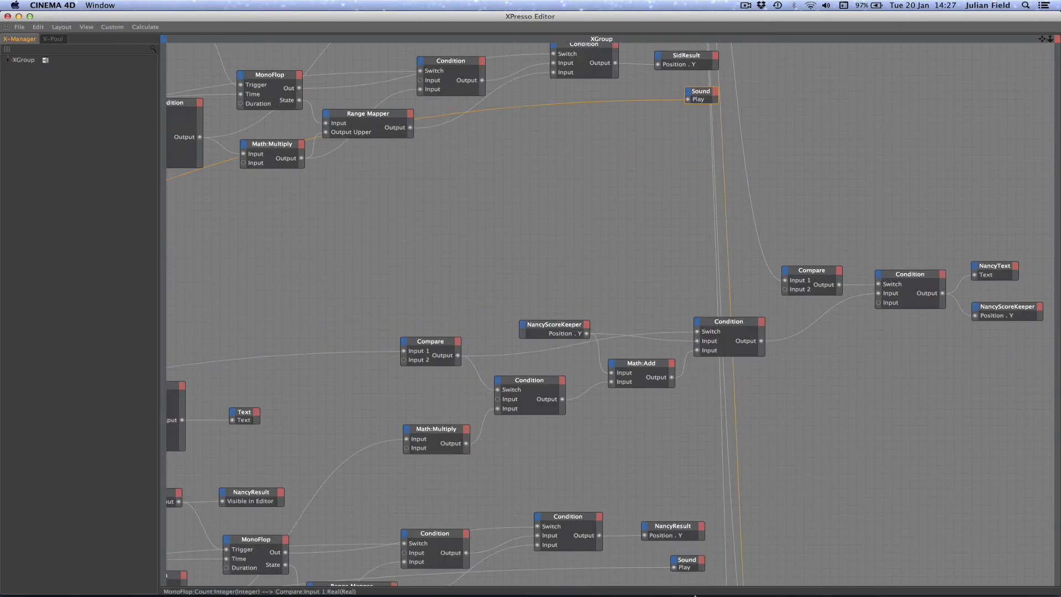
pyautogui.moveTo(688, 576)
pyautogui.moveTo(1041, 39); pyautogui.dragTo(1001, 173)
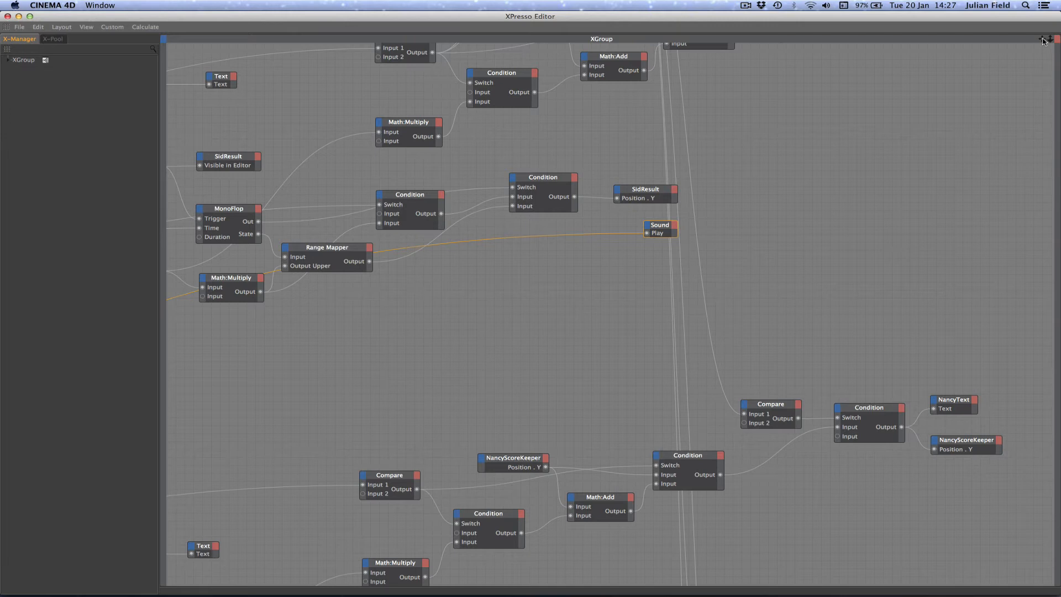
pyautogui.moveTo(1042, 39); pyautogui.dragTo(986, 162)
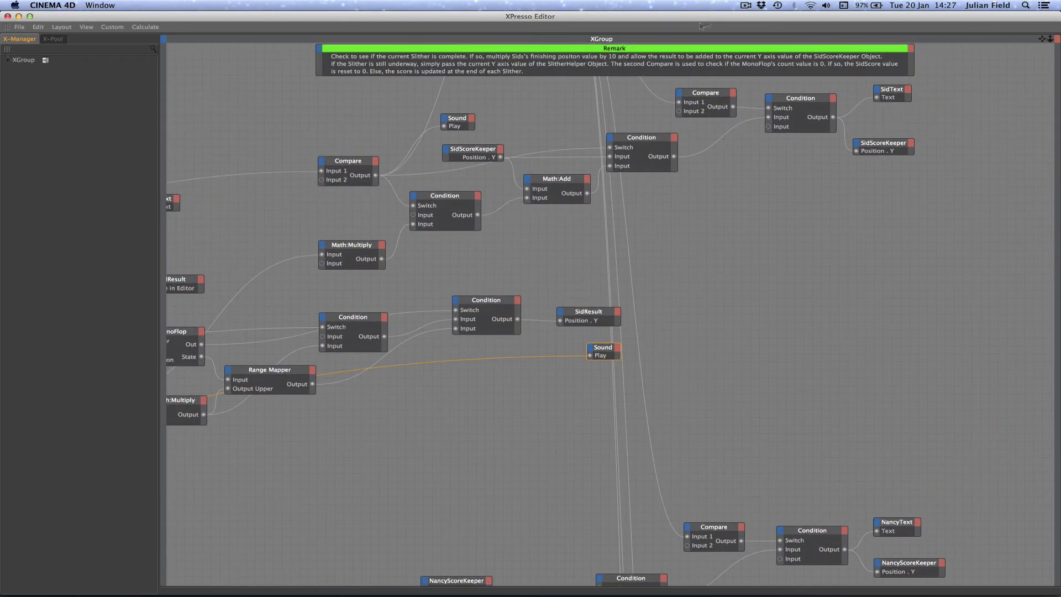
# - Close the Null's XPresso expression and open the one on the ScoreBoard object
pyautogui.click(8, 16)
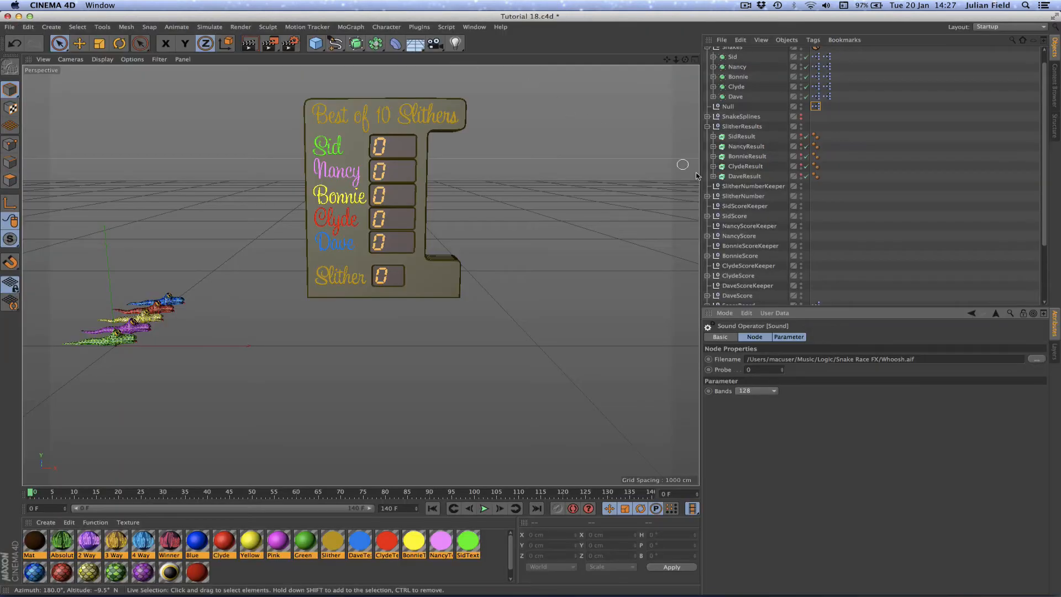
pyautogui.scroll(-5, 1046, 163)
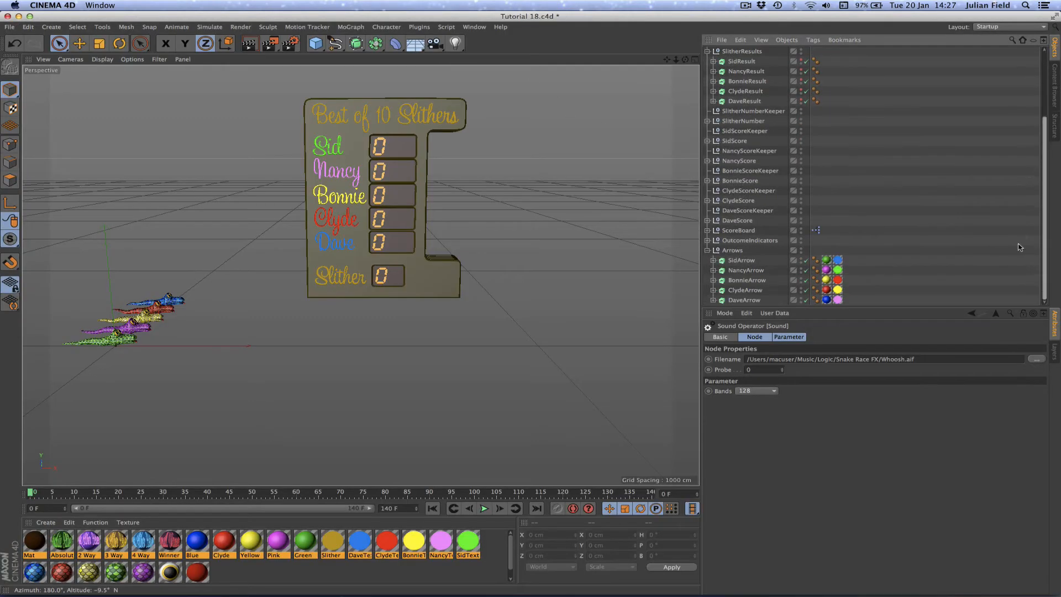
pyautogui.doubleClick(817, 232)
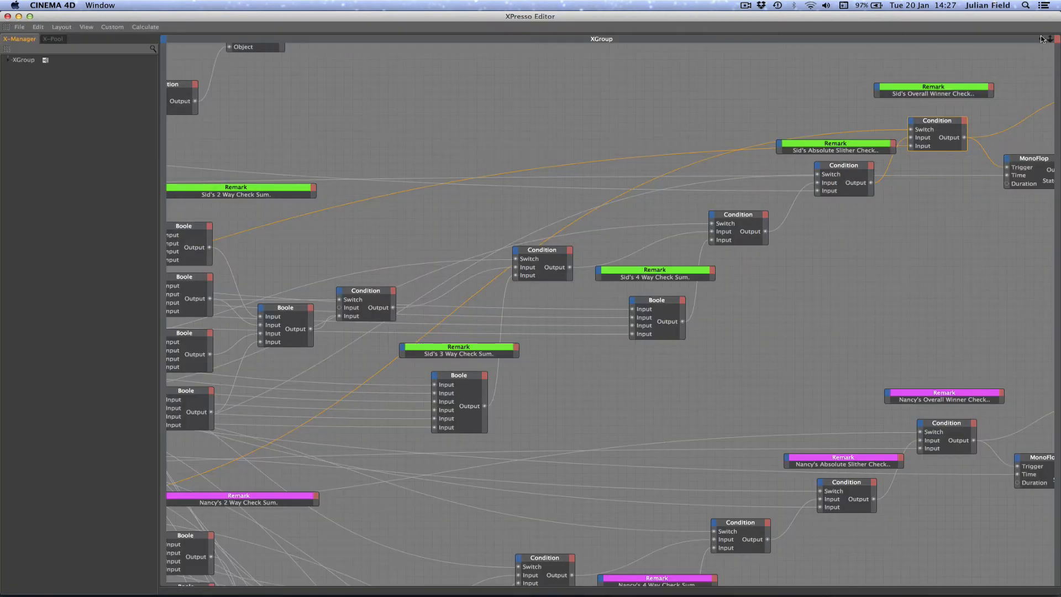
# - Add a Sound node beside Sid's Overall Winner Check remark and connect the Output of the Condition below that remark to its Play input
pyautogui.keyDown('alt'); pyautogui.moveTo(532, 305); pyautogui.dragTo(513, 303, button='middle'); pyautogui.keyUp('alt')
pyautogui.moveTo(1042, 39); pyautogui.dragTo(1060, 38)
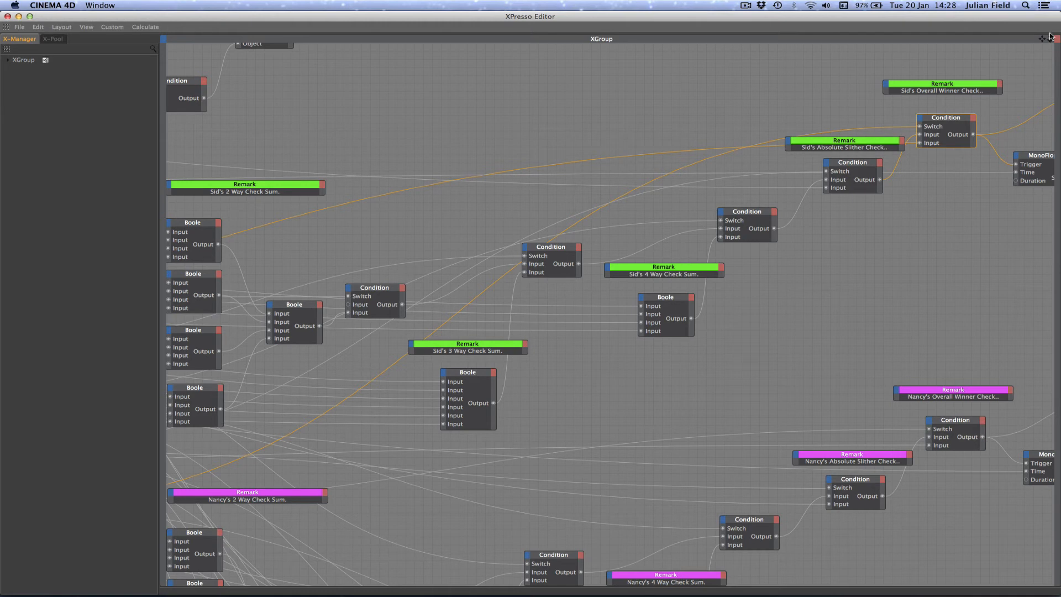
pyautogui.hscroll(10, 531, 306)
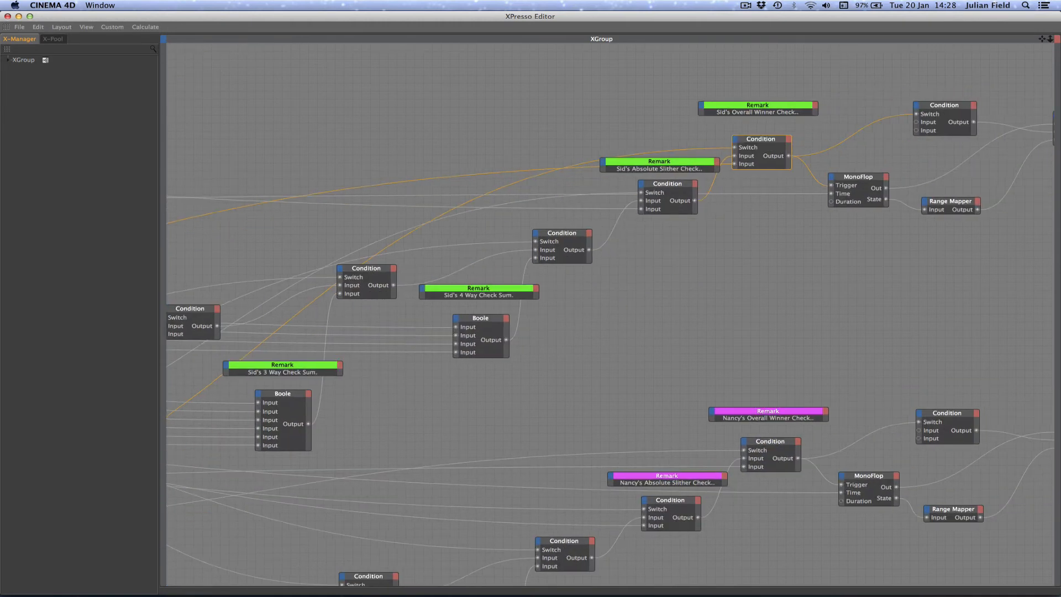
pyautogui.rightClick(722, 98)
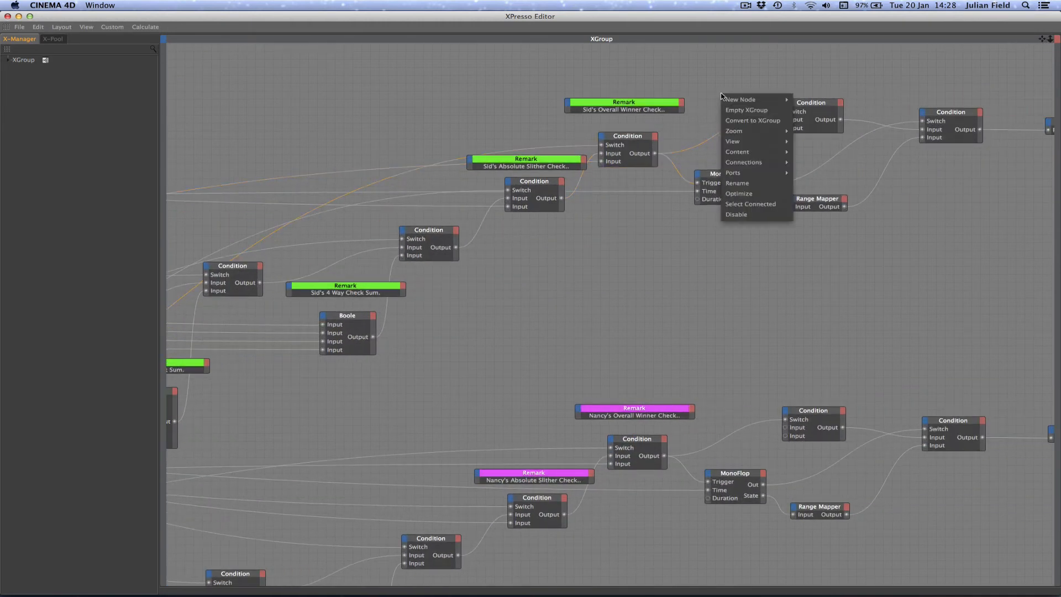
pyautogui.moveTo(760, 100)
pyautogui.moveTo(823, 99)
pyautogui.moveTo(886, 100)
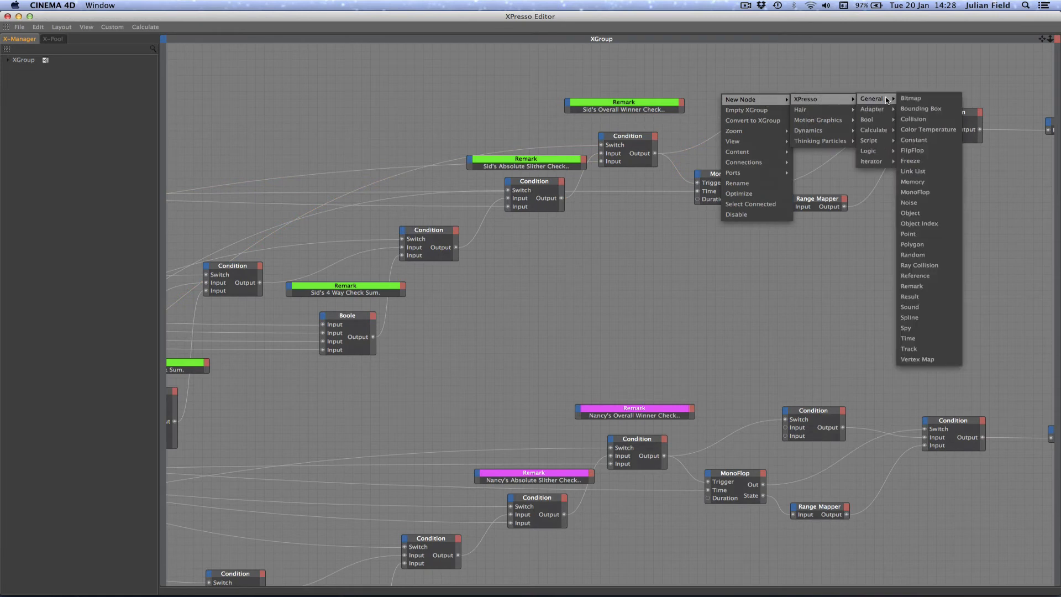
pyautogui.click(912, 309)
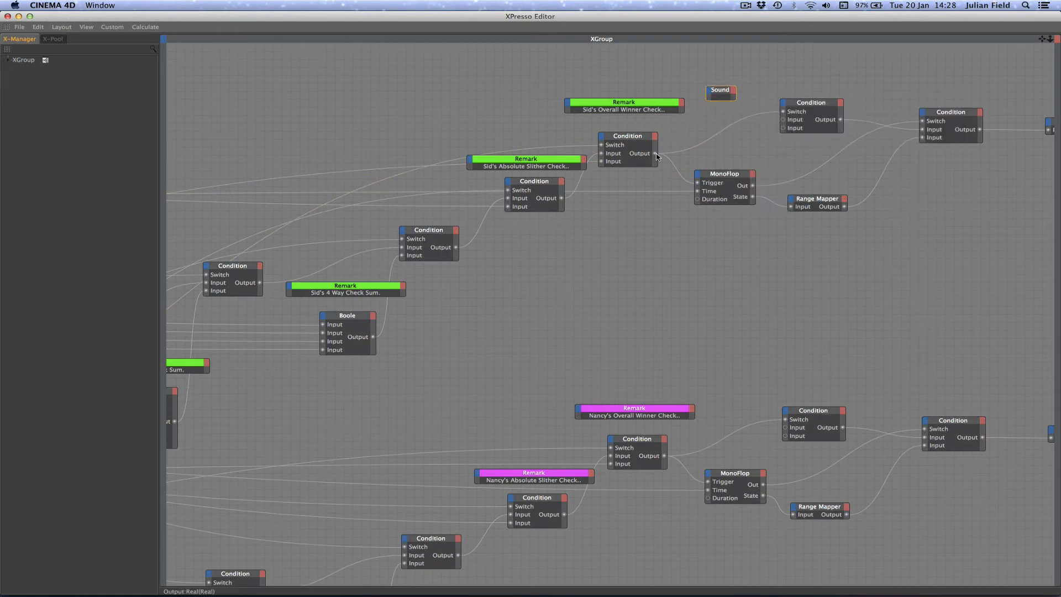
pyautogui.moveTo(716, 88); pyautogui.dragTo(711, 95)
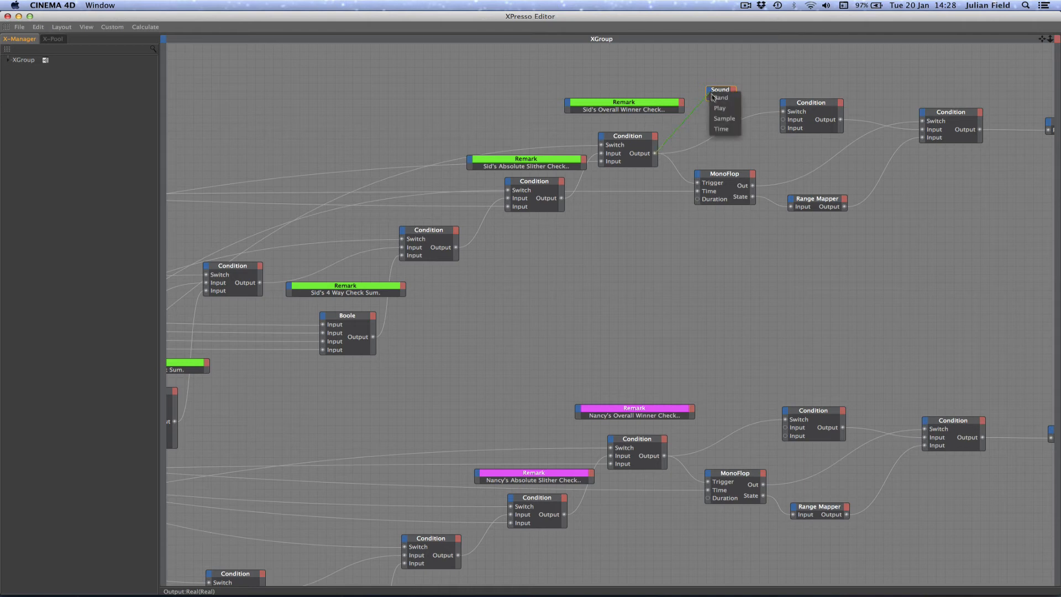
pyautogui.click(723, 109)
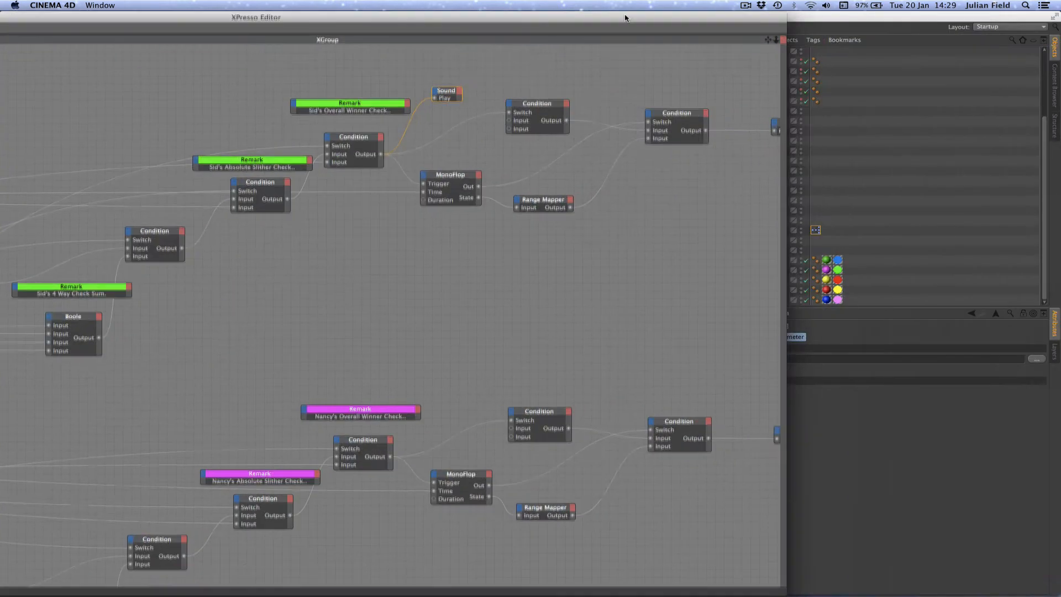
# - Load Servo.aif into the Sound node for Sid's overall winner check and shift the node slightly closer to its Condition node
pyautogui.moveTo(901, 18); pyautogui.dragTo(607, 18)
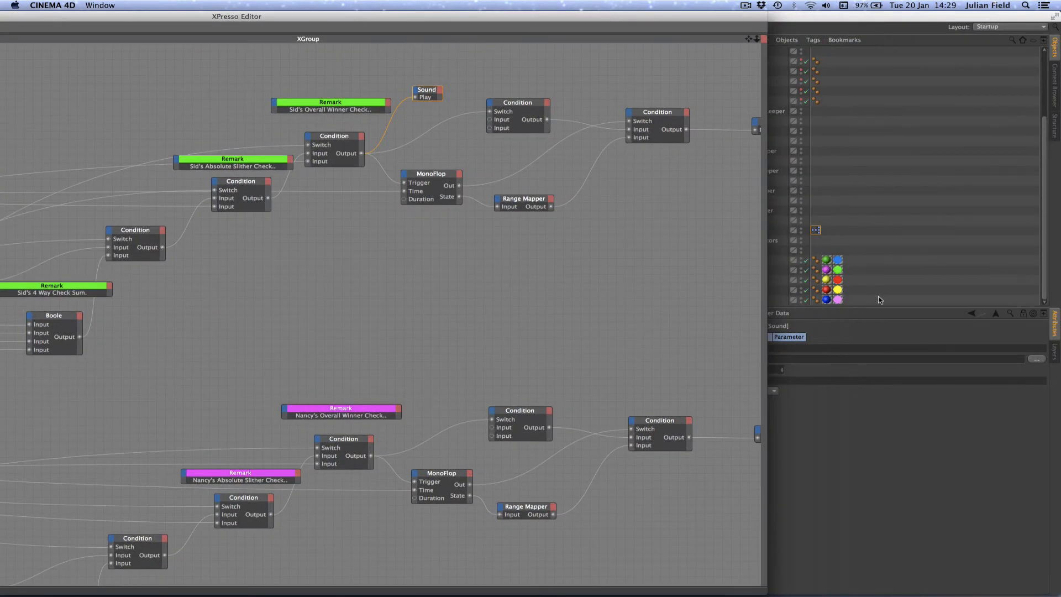
pyautogui.click(1039, 359)
pyautogui.doubleClick(701, 83)
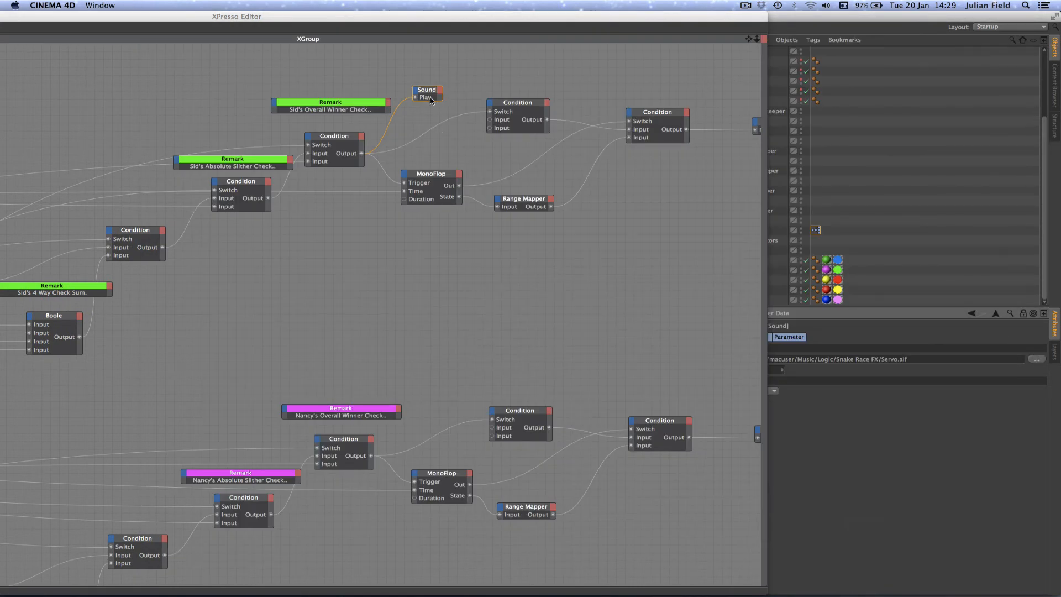
pyautogui.moveTo(427, 91); pyautogui.dragTo(428, 107)
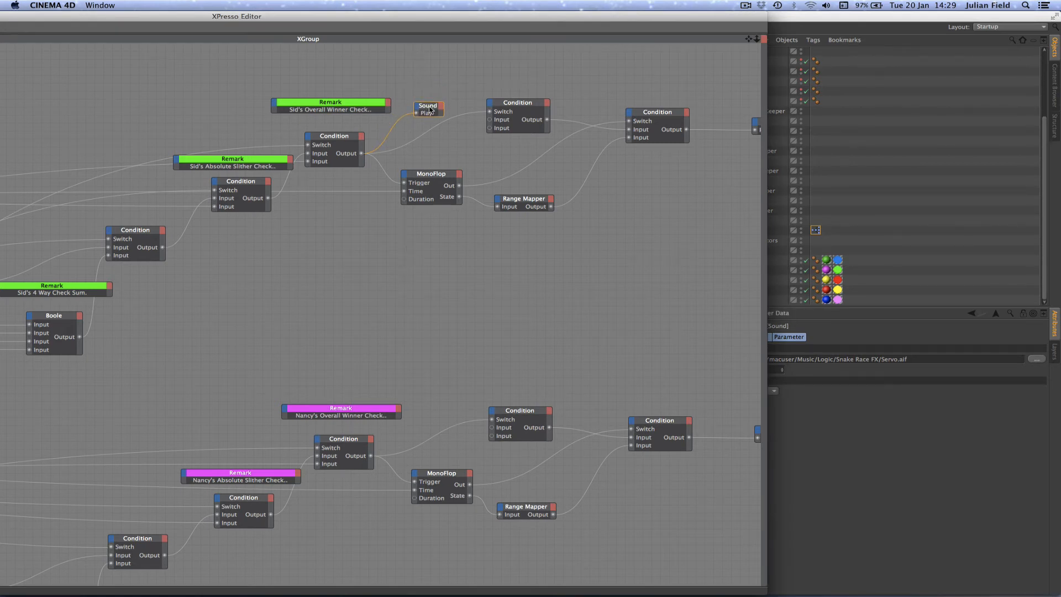
# - Copy Sid's Servo.aif Sound node beside Nancy's Overall Winner Check remark and connect the Output of the Condition below that remark to Play
pyautogui.keyDown('ctrl'); pyautogui.moveTo(430, 108); pyautogui.dragTo(432, 407); pyautogui.keyUp('ctrl')
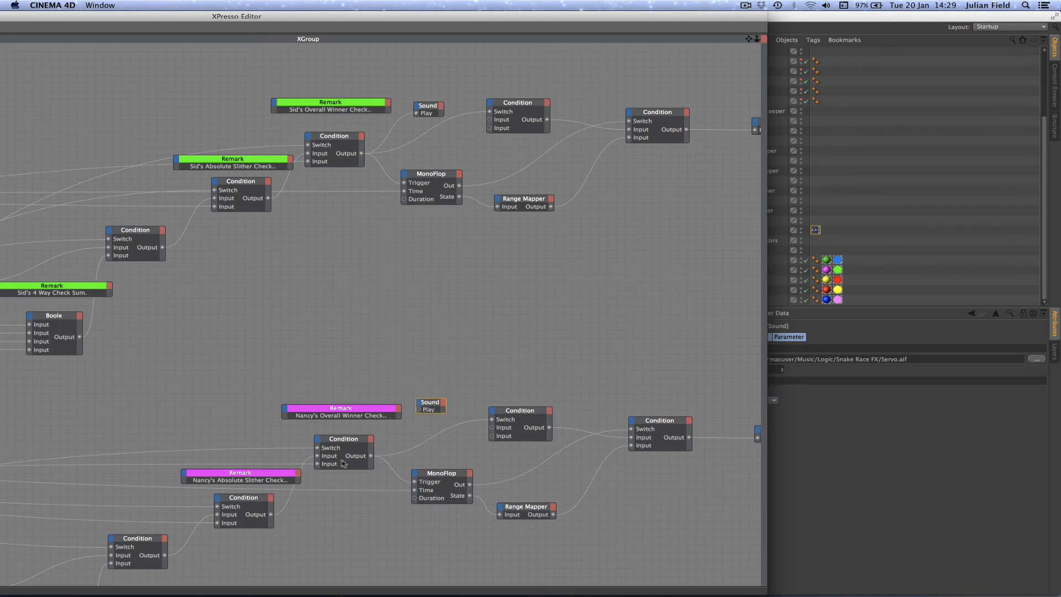
pyautogui.click(369, 459)
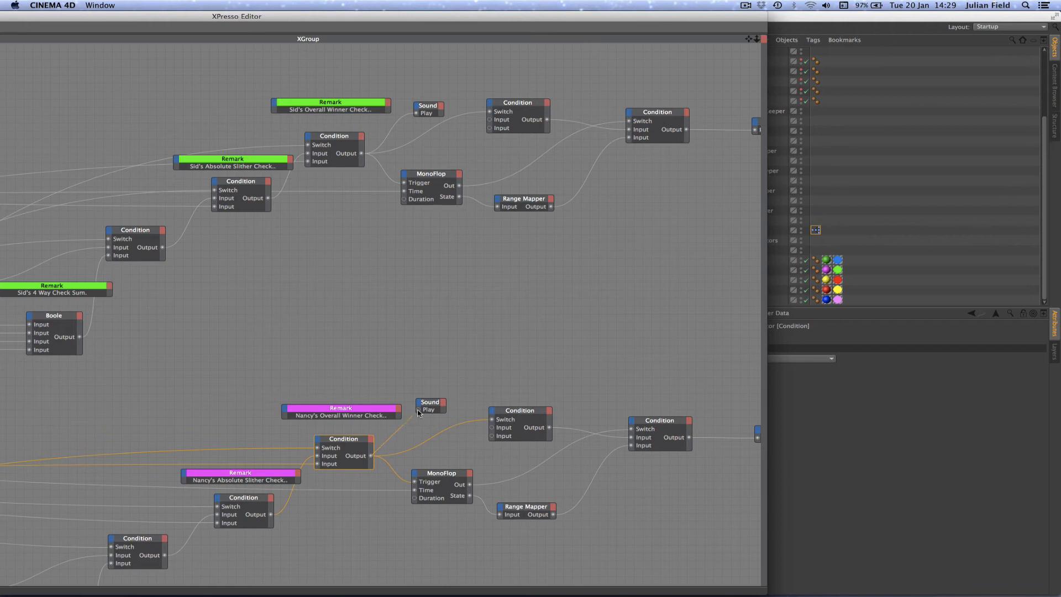
pyautogui.moveTo(417, 409); pyautogui.dragTo(419, 409)
# - Copy the Sound node beside Bonnie's Overall Winner Check remark and connect the Output of the Condition below it to Play
pyautogui.moveTo(748, 41); pyautogui.dragTo(777, 0)
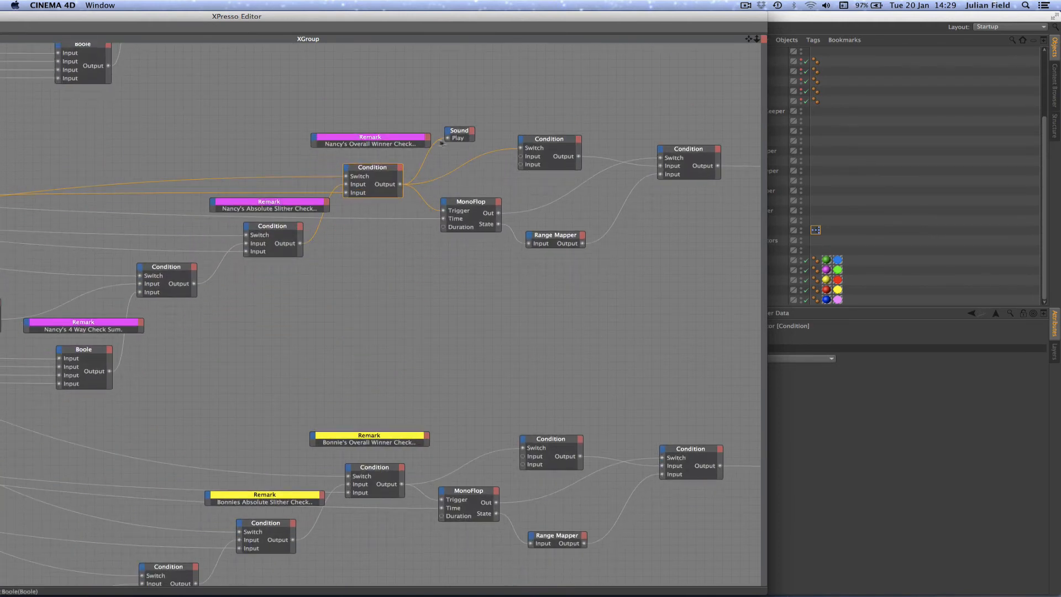
pyautogui.keyDown('ctrl'); pyautogui.moveTo(465, 133); pyautogui.dragTo(466, 413); pyautogui.keyUp('ctrl')
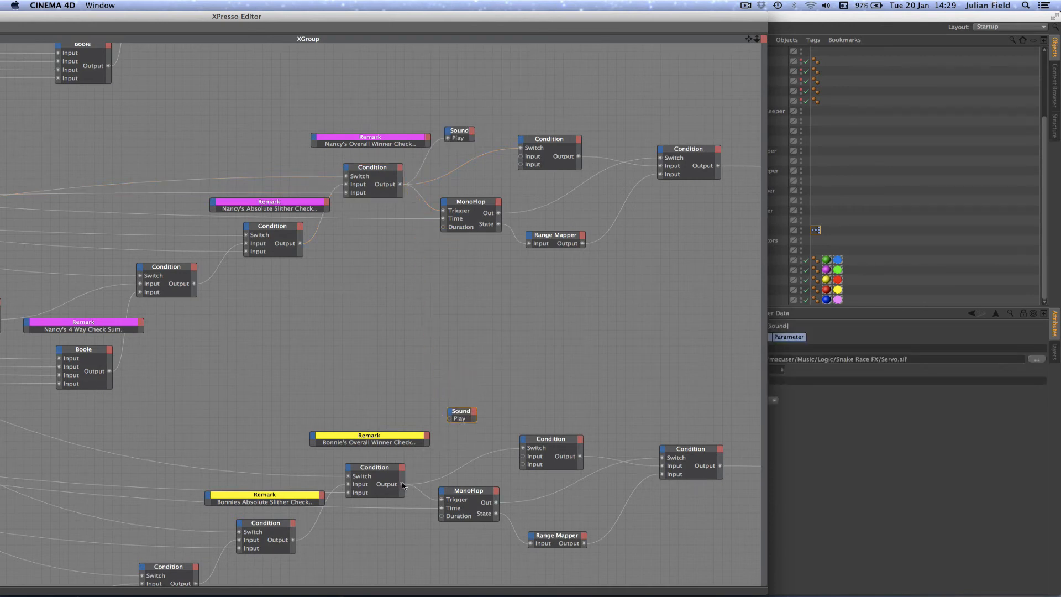
pyautogui.moveTo(402, 484); pyautogui.dragTo(451, 419)
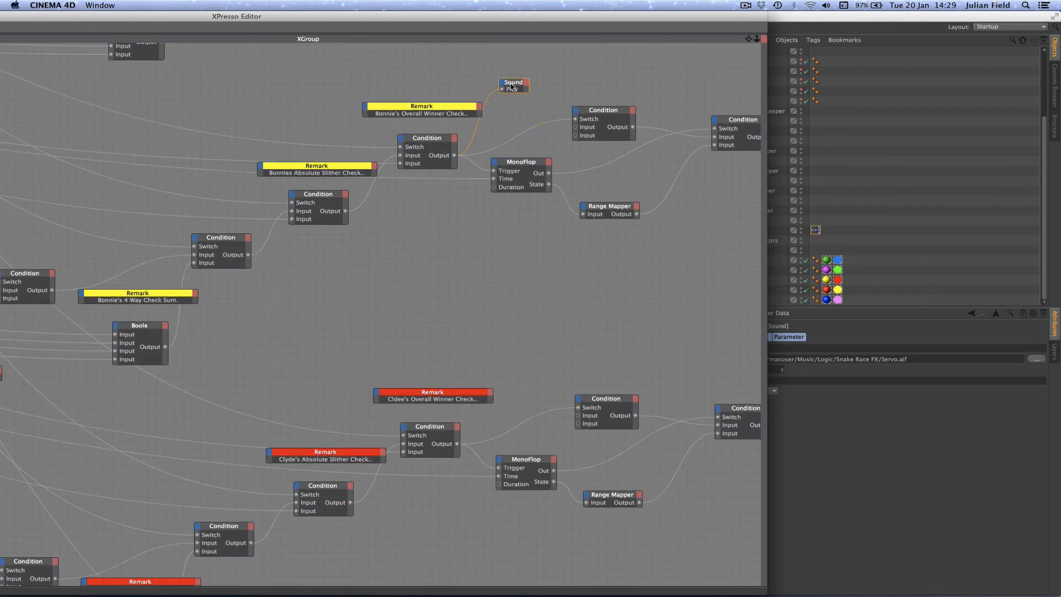
# - Copy the Sound node to Clyde's and Dave's Overall Winner Checks and connect each copy's Play input to the Condition below its remark
pyautogui.keyDown('ctrl'); pyautogui.moveTo(511, 87); pyautogui.dragTo(522, 380); pyautogui.keyUp('ctrl')
pyautogui.moveTo(522, 381); pyautogui.dragTo(567, 102, button='middle')
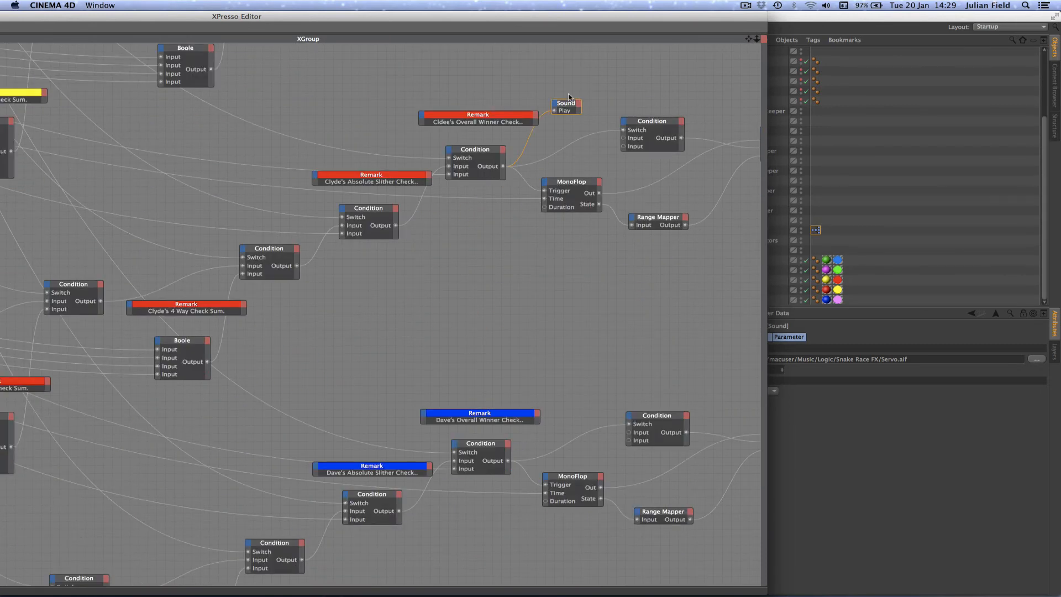
pyautogui.keyDown('ctrl'); pyautogui.moveTo(573, 319); pyautogui.dragTo(572, 389); pyautogui.keyUp('ctrl')
# - Close the ScoreBoard's XPresso expression
pyautogui.moveTo(732, 17); pyautogui.dragTo(1026, 112)
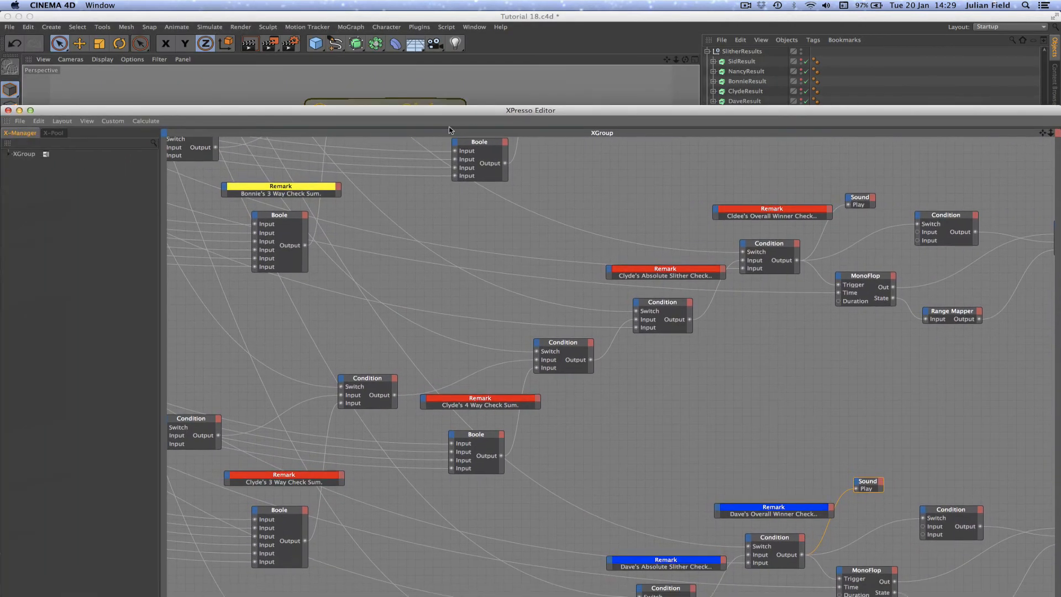
pyautogui.moveTo(427, 117); pyautogui.dragTo(567, 107)
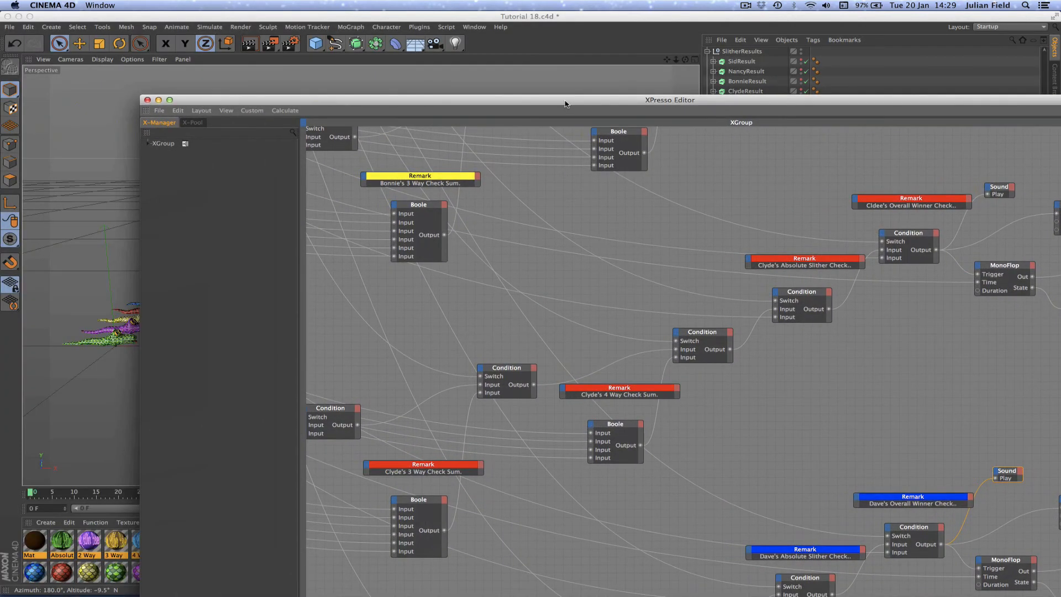
pyautogui.click(147, 100)
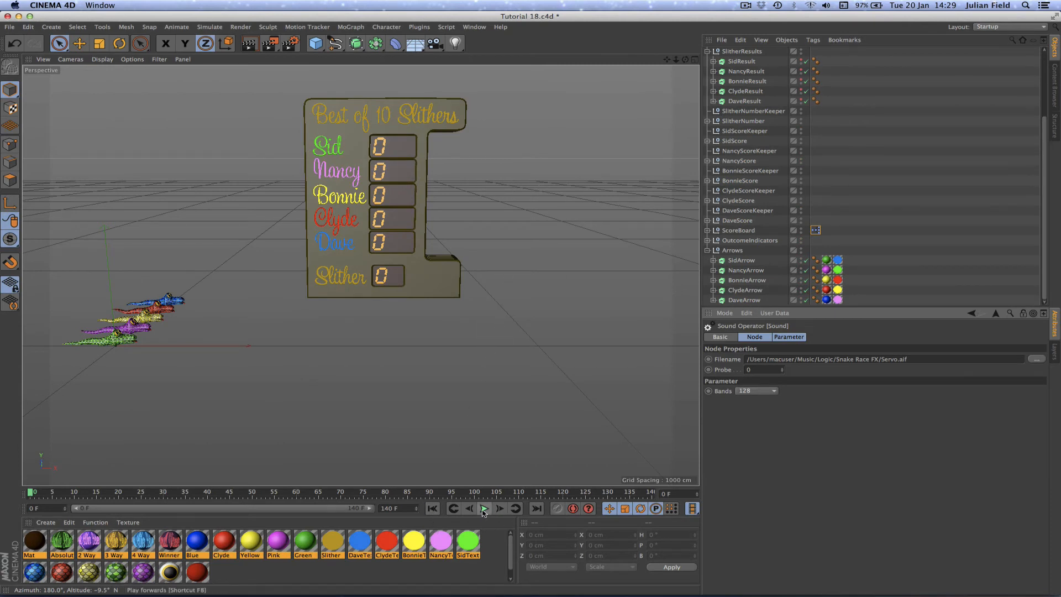
# - Reopen the ScoreBoard's XPresso expression and set Input 2 of the Compare node fed by SlitherNumberKeeper to 2
pyautogui.doubleClick(816, 230)
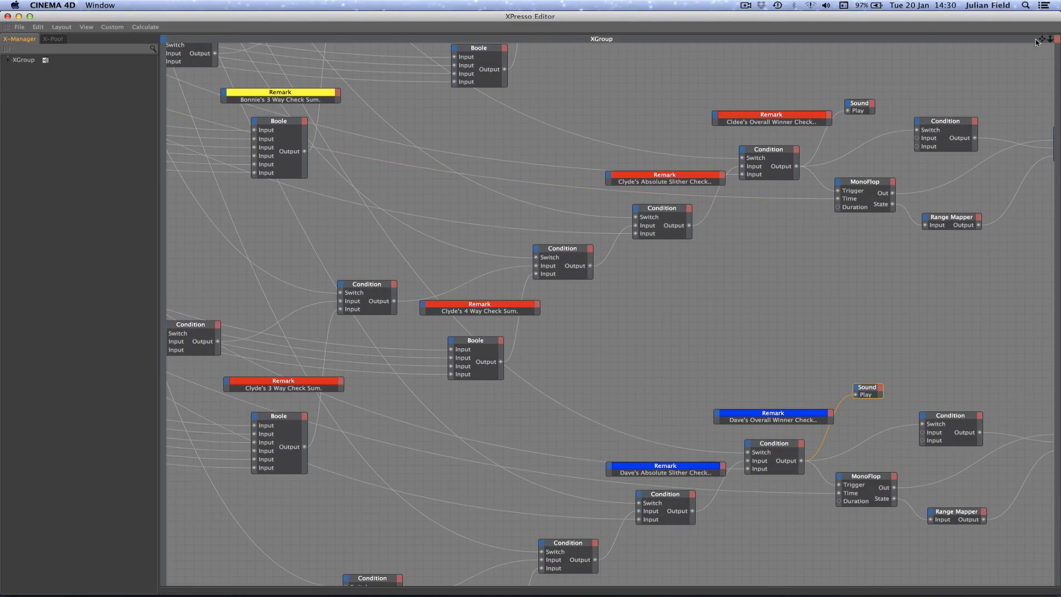
pyautogui.moveTo(1042, 41)
pyautogui.mouseDown()
pyautogui.moveTo(1050, 39)
pyautogui.moveTo(1042, 40)
pyautogui.mouseUp()
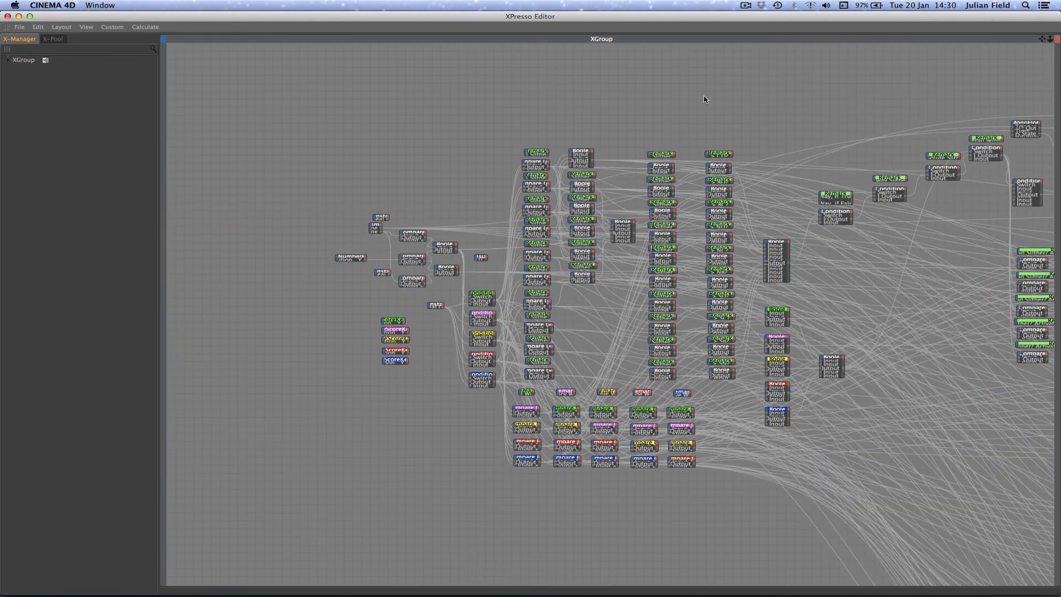
pyautogui.click(410, 256)
pyautogui.moveTo(1050, 38); pyautogui.dragTo(1060, 39)
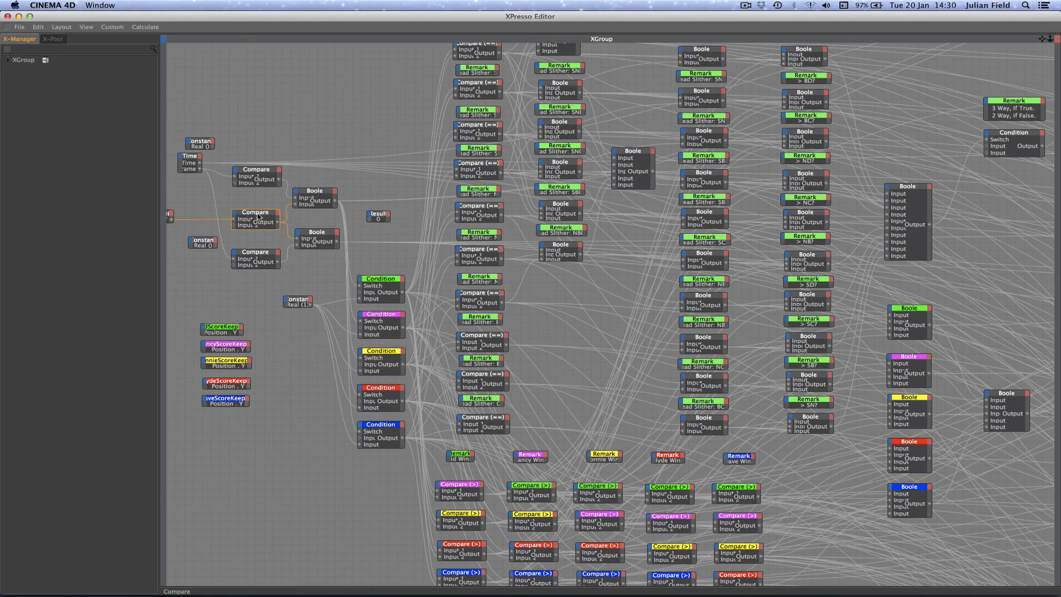
pyautogui.moveTo(1042, 38); pyautogui.dragTo(1060, 89)
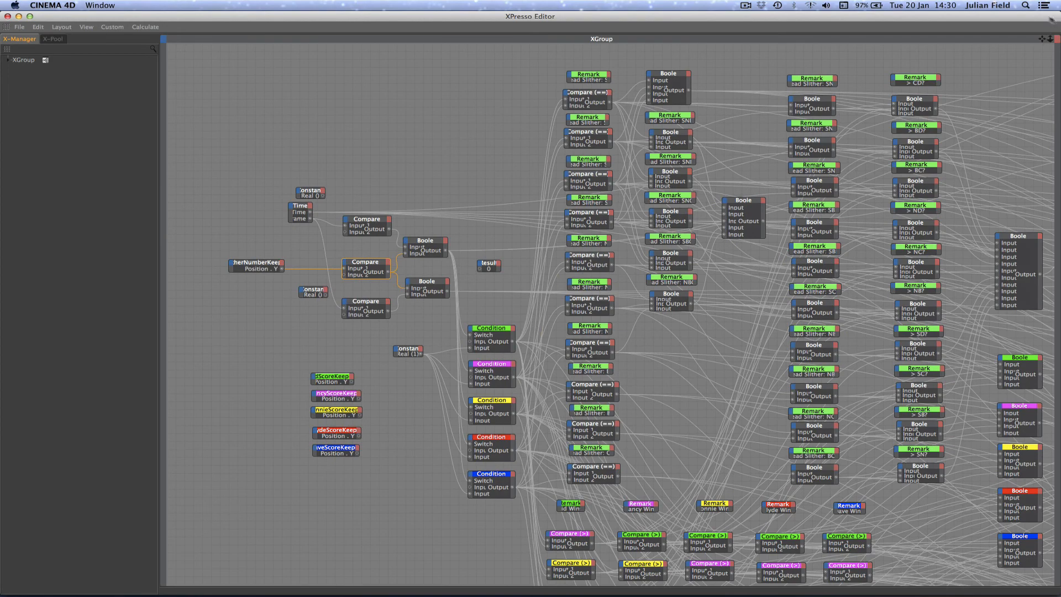
pyautogui.moveTo(1049, 17); pyautogui.dragTo(659, 2)
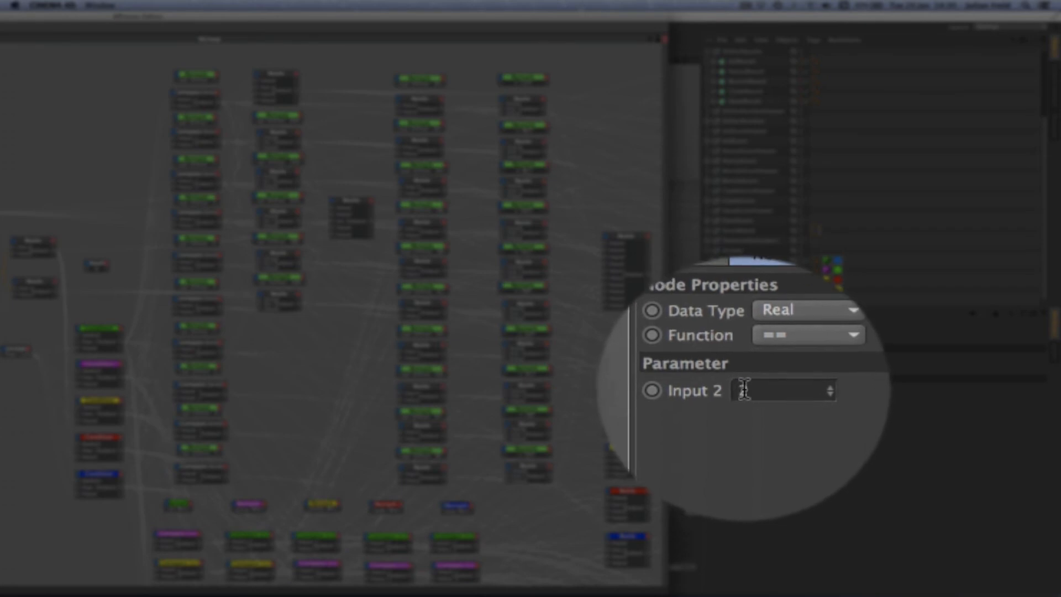
pyautogui.click(745, 389)
pyautogui.write('2')
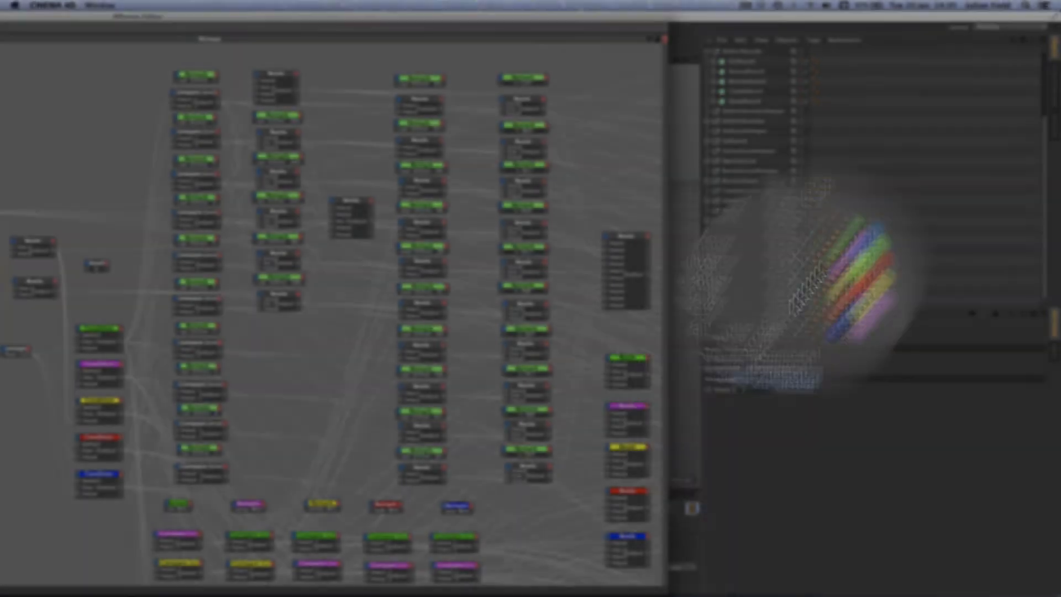
# - Open the Null's XPresso expression and set Input 2 of the Compare node fed by SlitherNumberKeeper to 2
pyautogui.scroll(3, 827, 134)
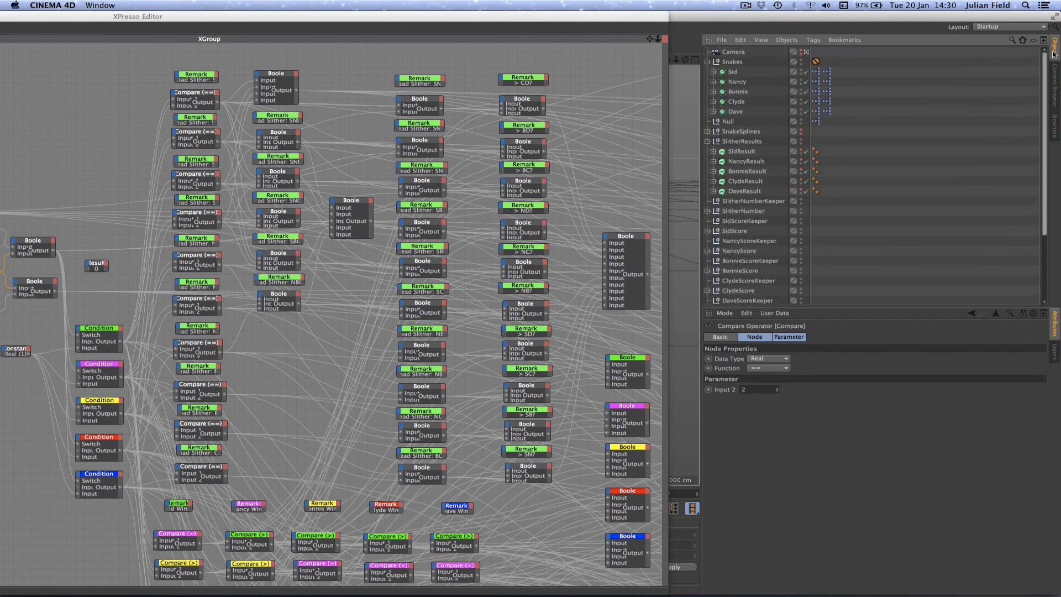
pyautogui.click(817, 122)
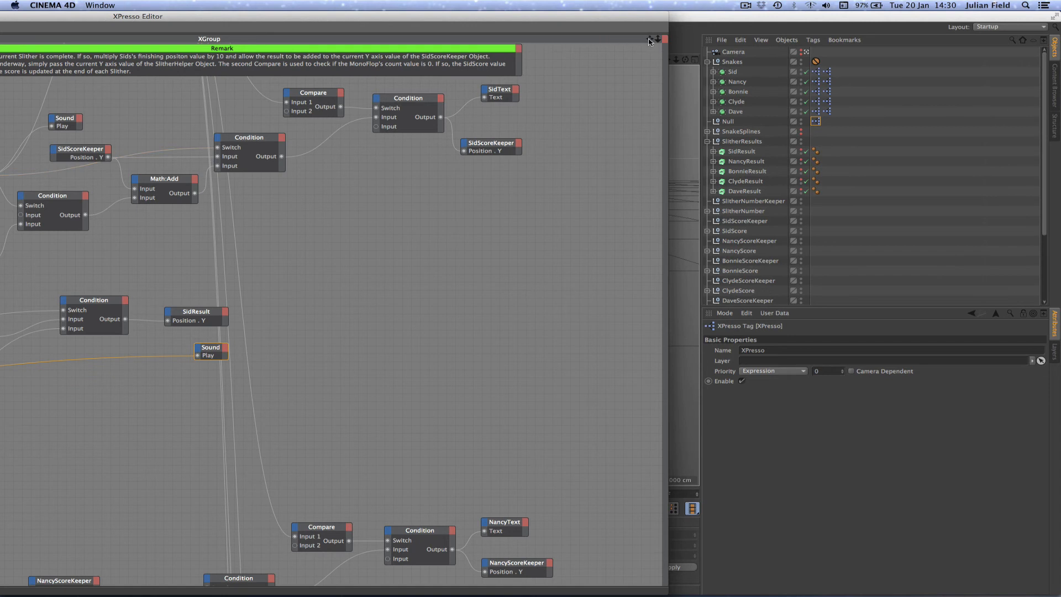
pyautogui.moveTo(649, 39); pyautogui.dragTo(820, 246)
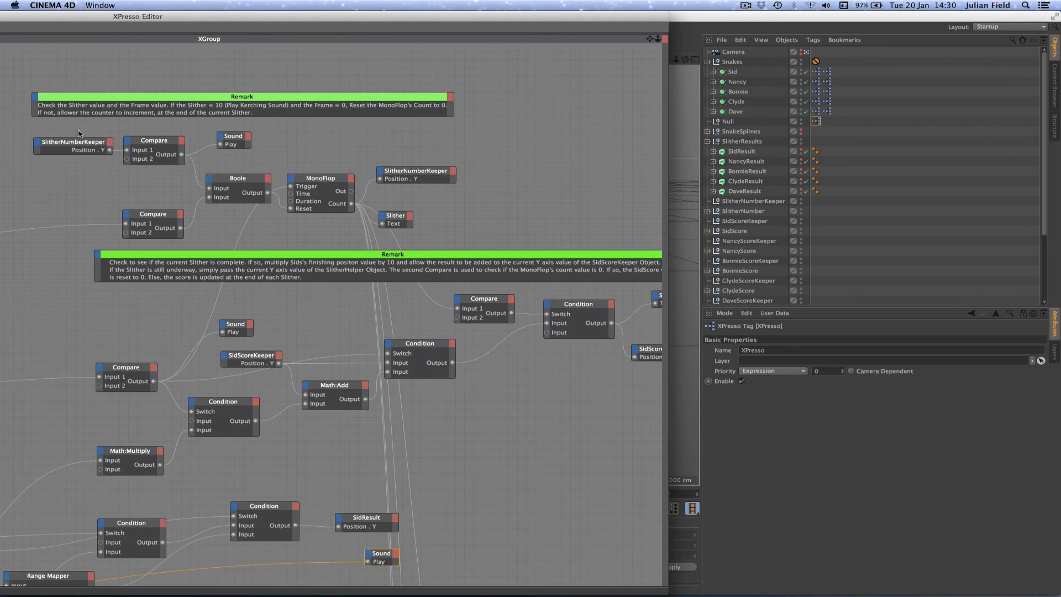
pyautogui.click(151, 142)
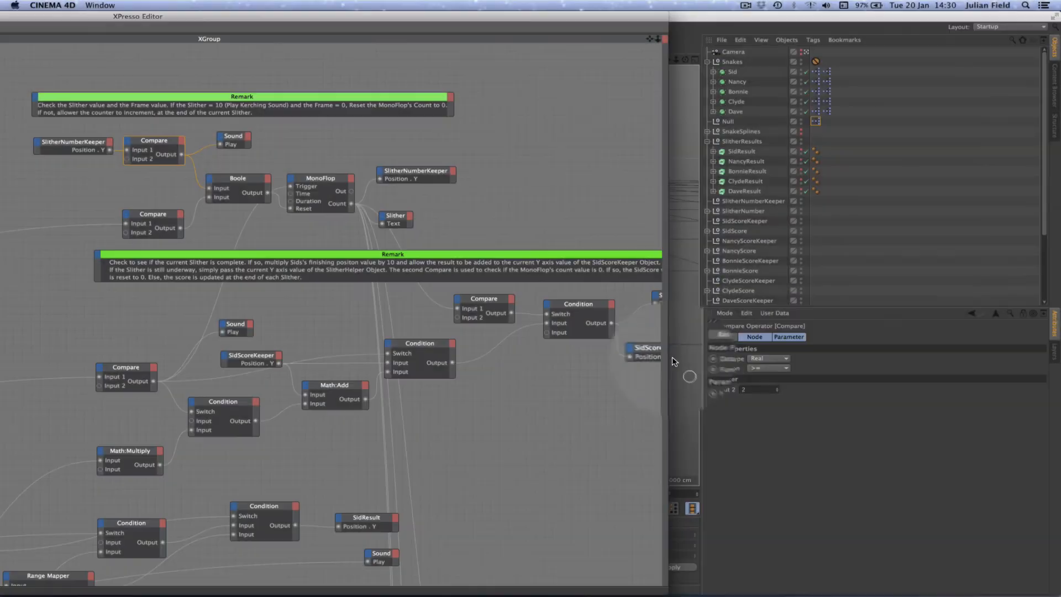
# - Move the XPresso Editor off the viewport and play the first two slithers from frame 0 to test the sounds
pyautogui.moveTo(575, 15); pyautogui.dragTo(482, 495)
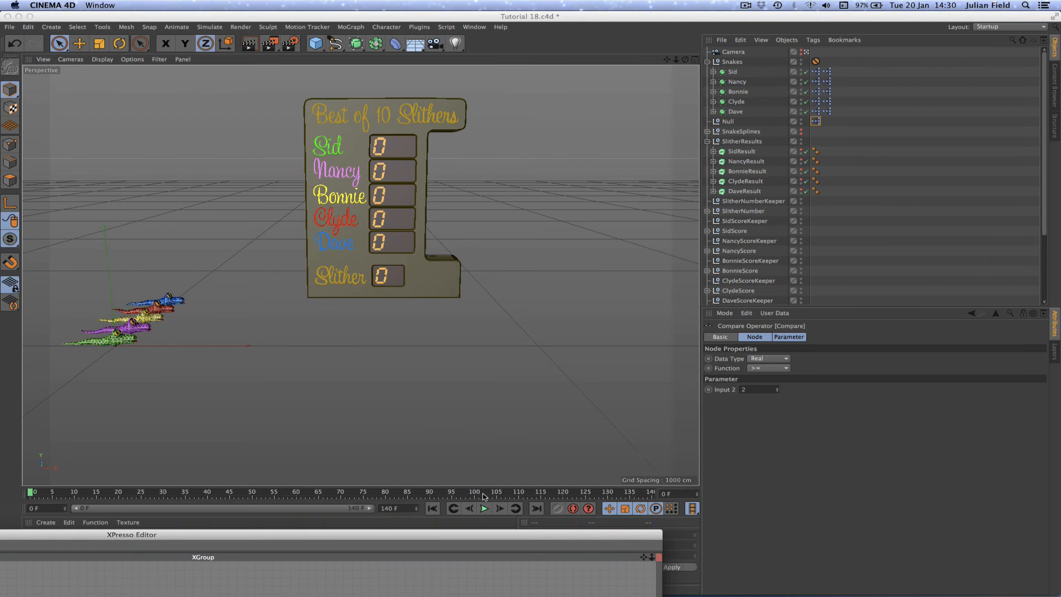
pyautogui.click(433, 509)
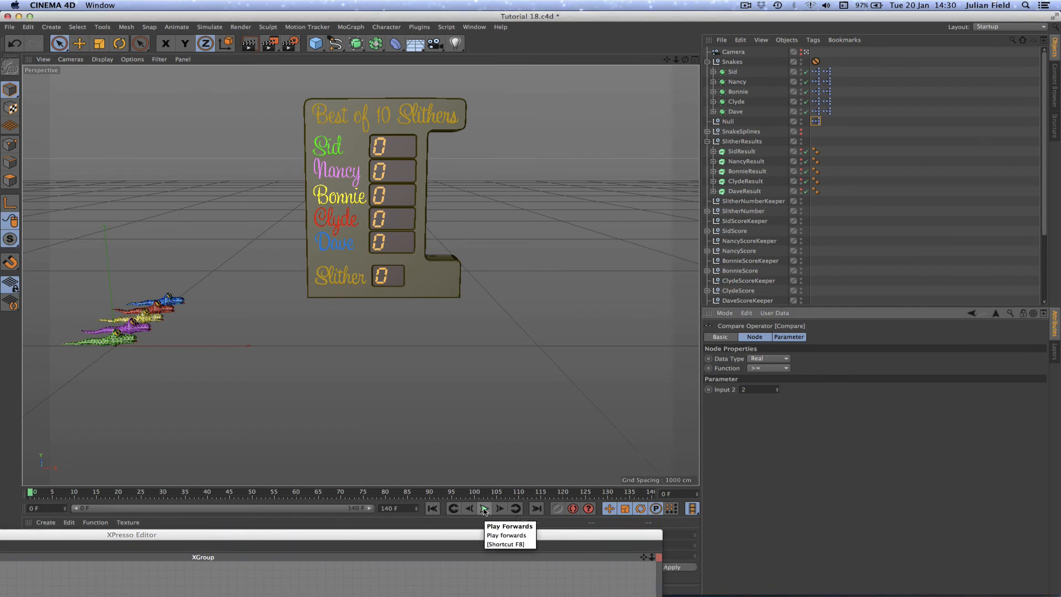
pyautogui.click(484, 509)
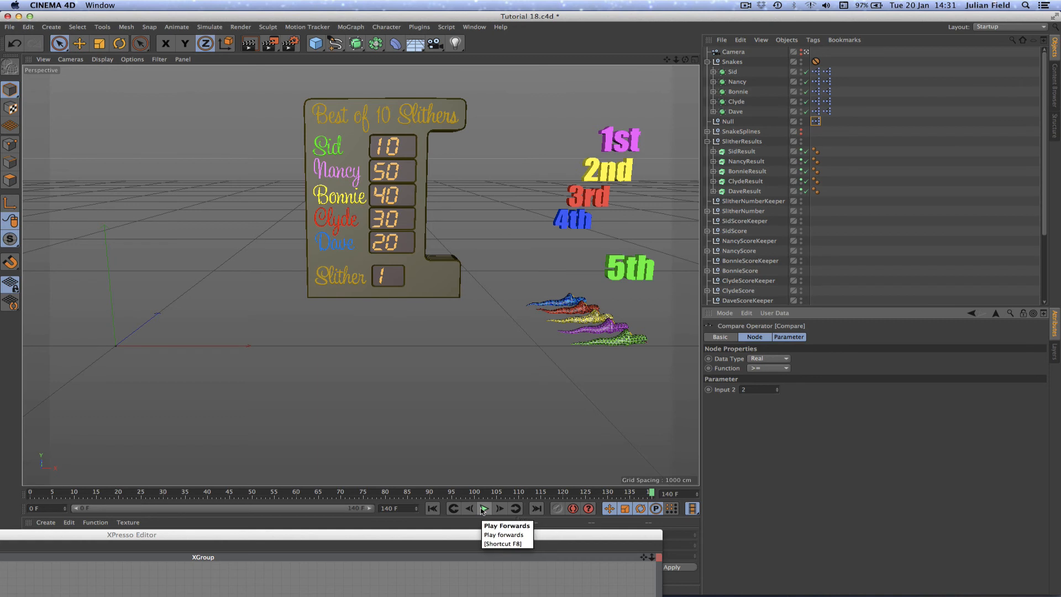
pyautogui.click(432, 508)
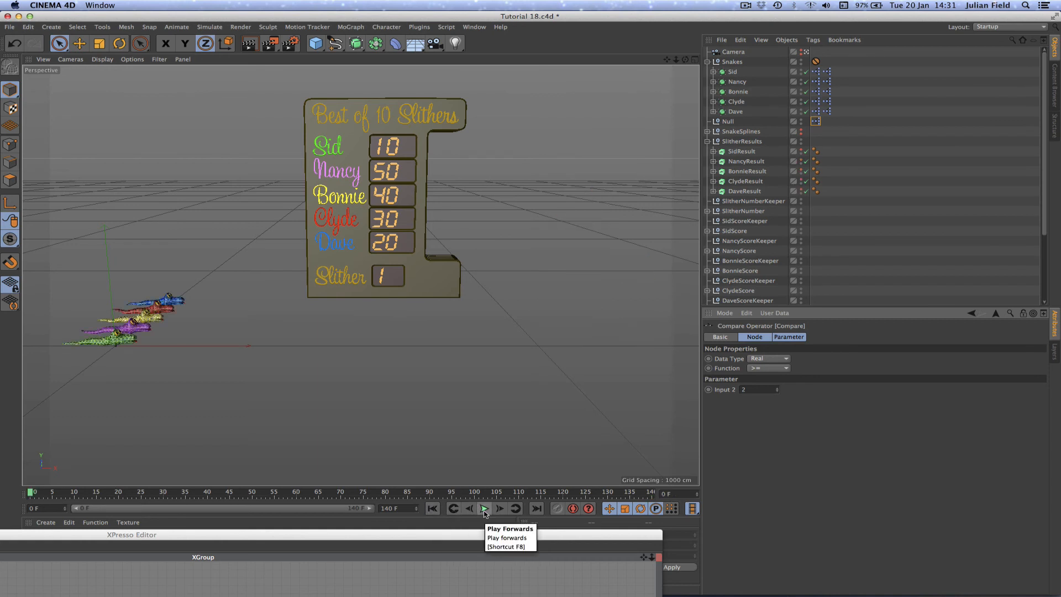
pyautogui.click(484, 508)
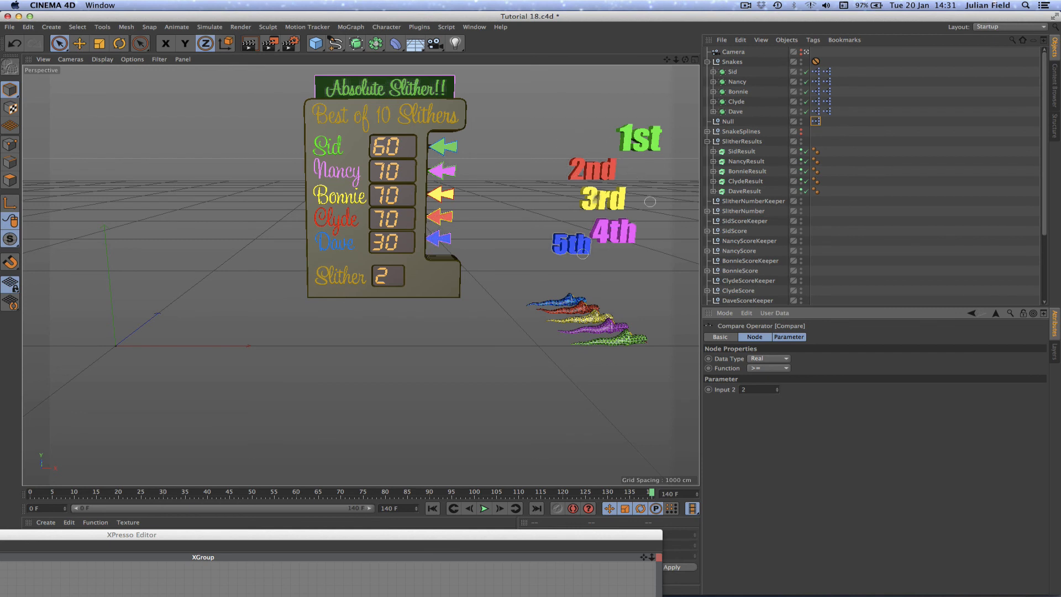
# - Play another round of two slithers, rewinding to frame 0 before each run and after the last one
pyautogui.click(432, 507)
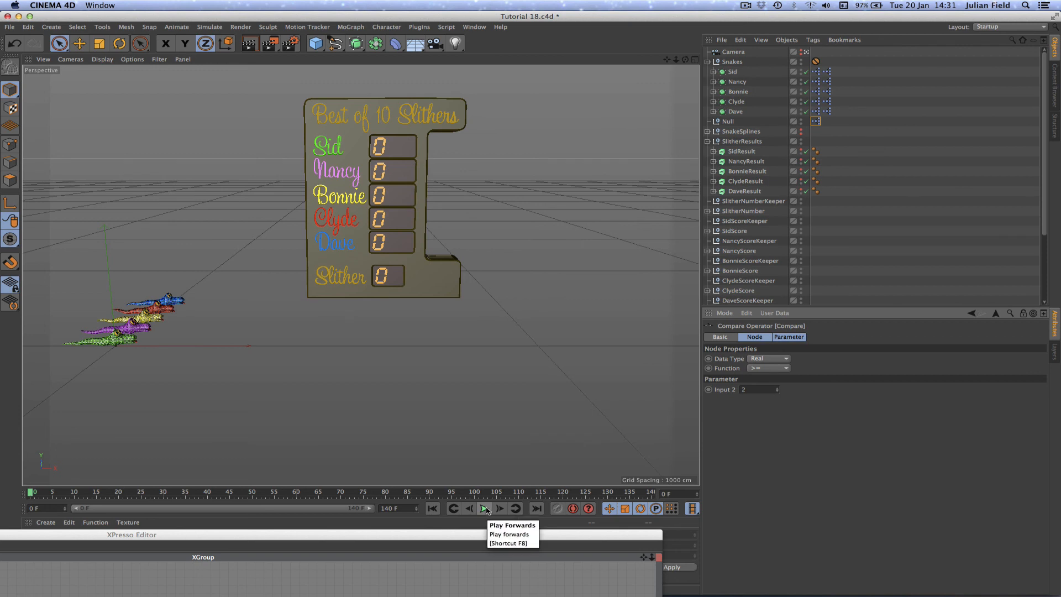
pyautogui.click(486, 508)
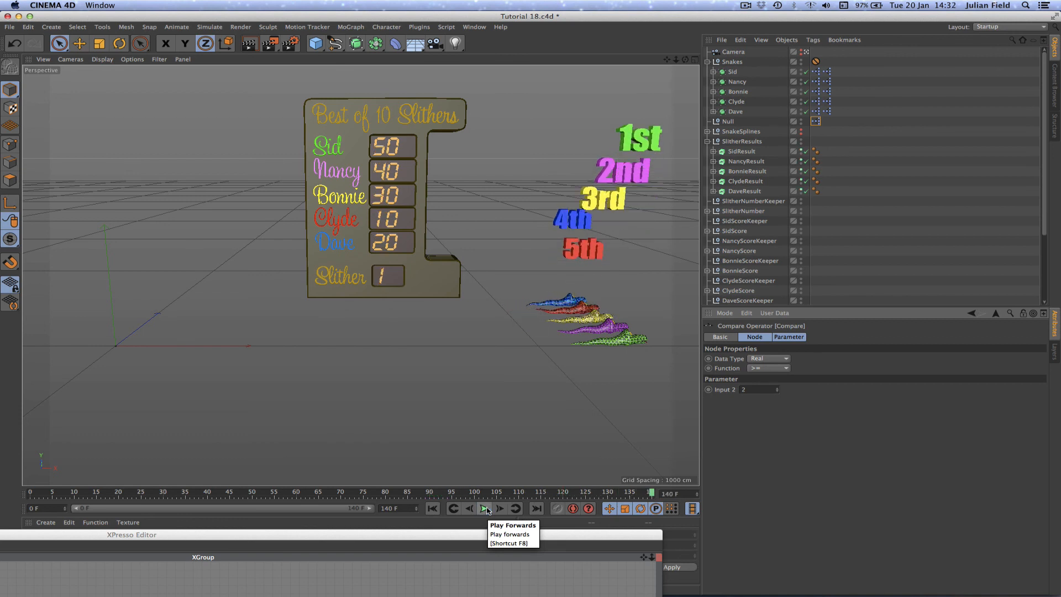
pyautogui.click(432, 509)
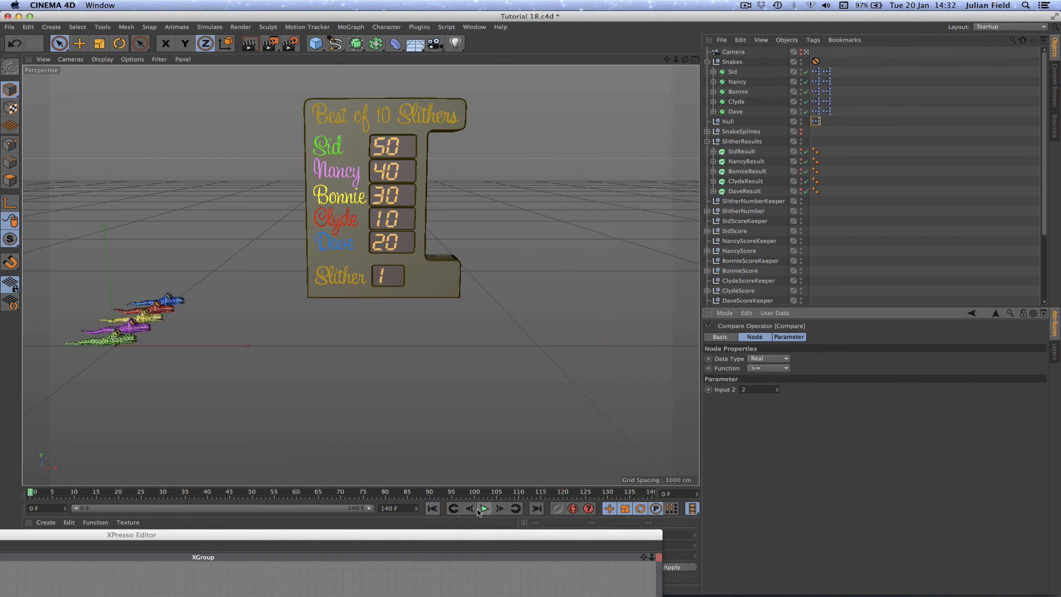
pyautogui.click(484, 509)
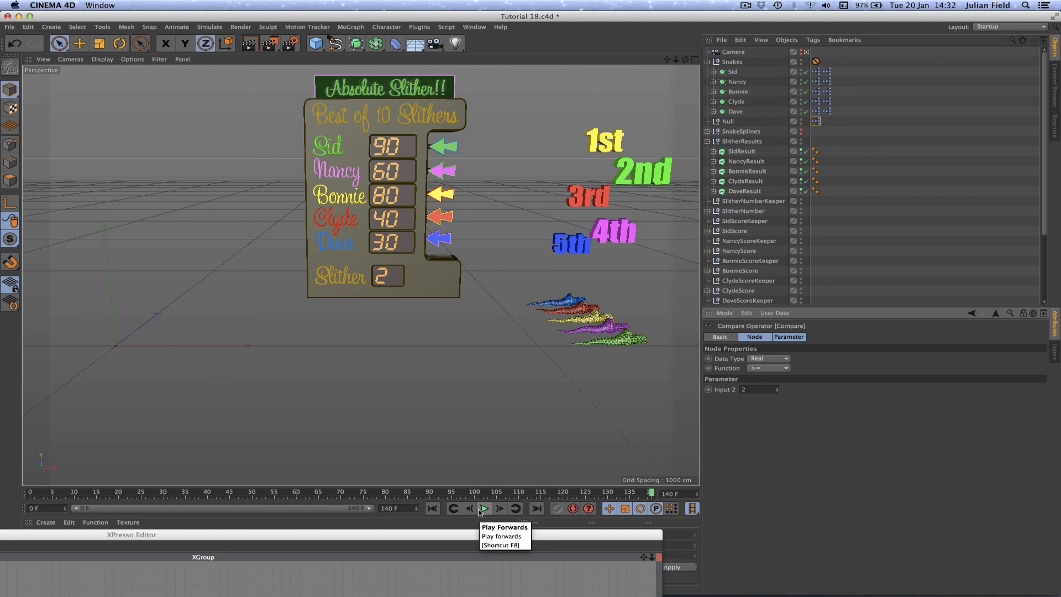
pyautogui.moveTo(445, 534); pyautogui.dragTo(448, 525)
pyautogui.click(432, 509)
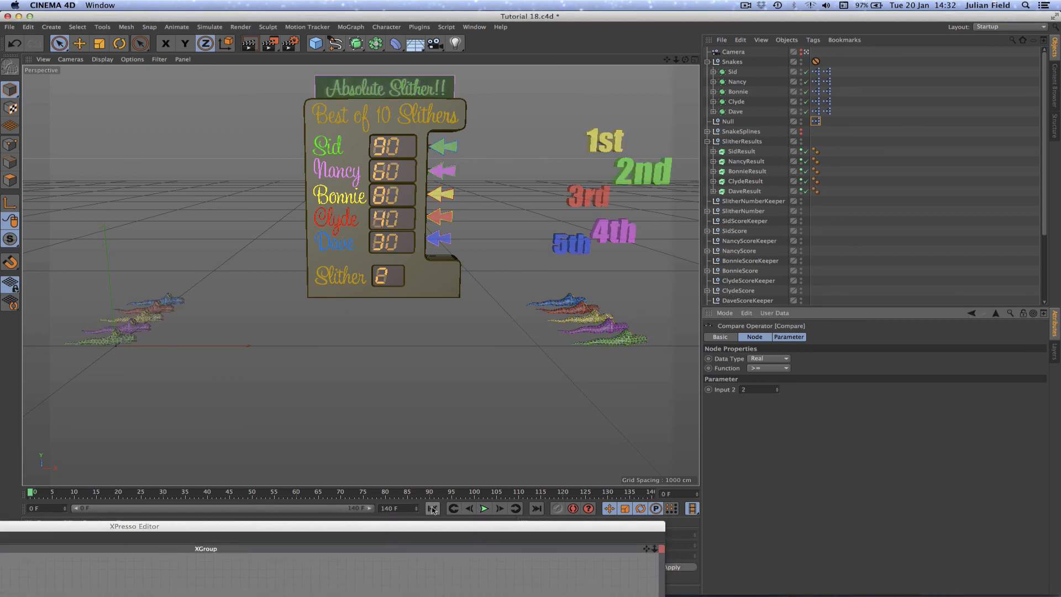
pyautogui.click(191, 313)
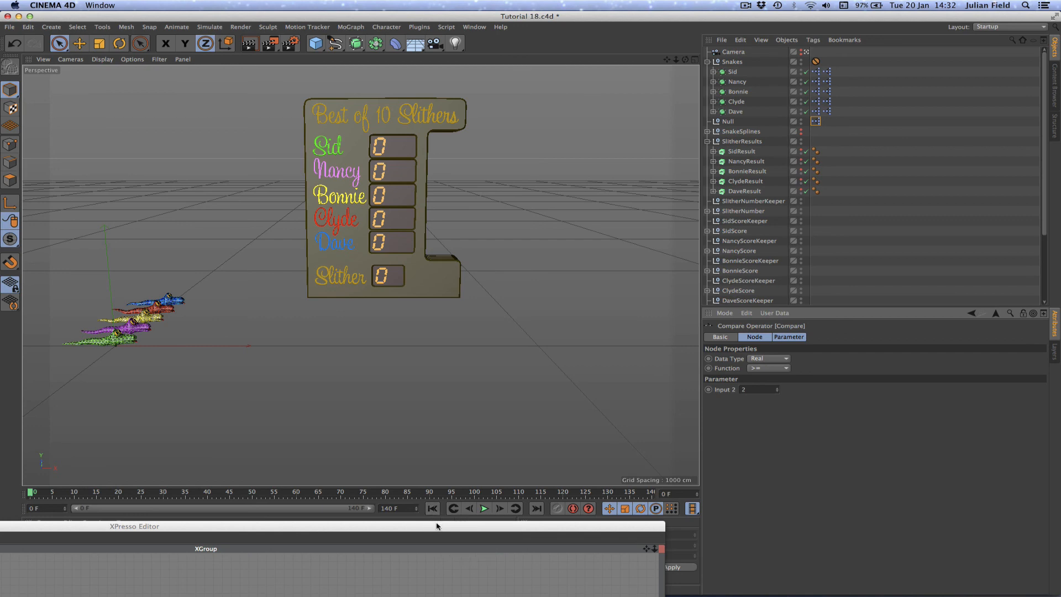
pyautogui.moveTo(435, 526); pyautogui.dragTo(804, 4)
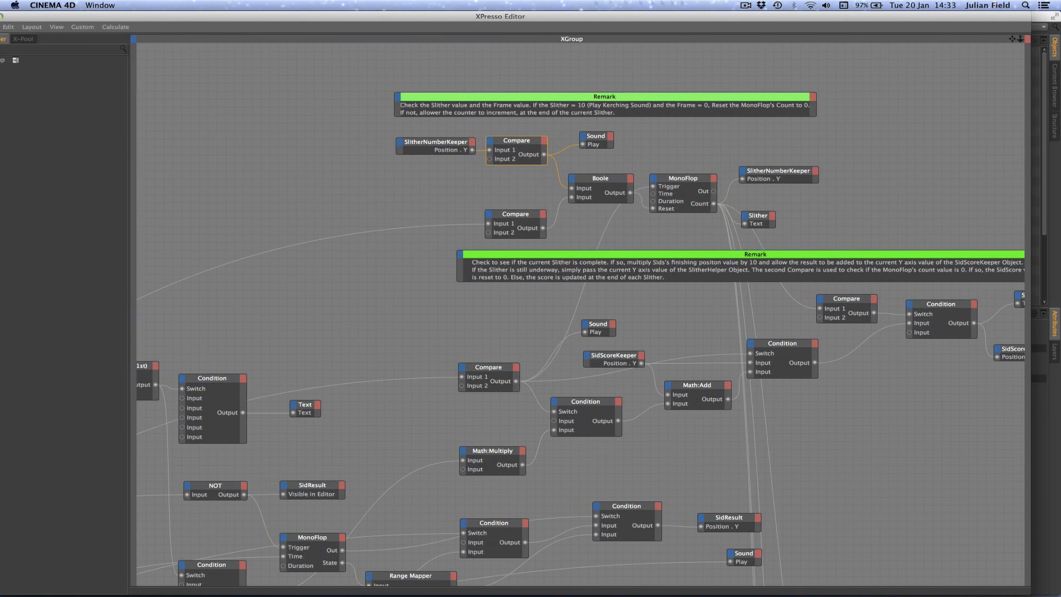
pyautogui.moveTo(160, 14); pyautogui.dragTo(192, 14)
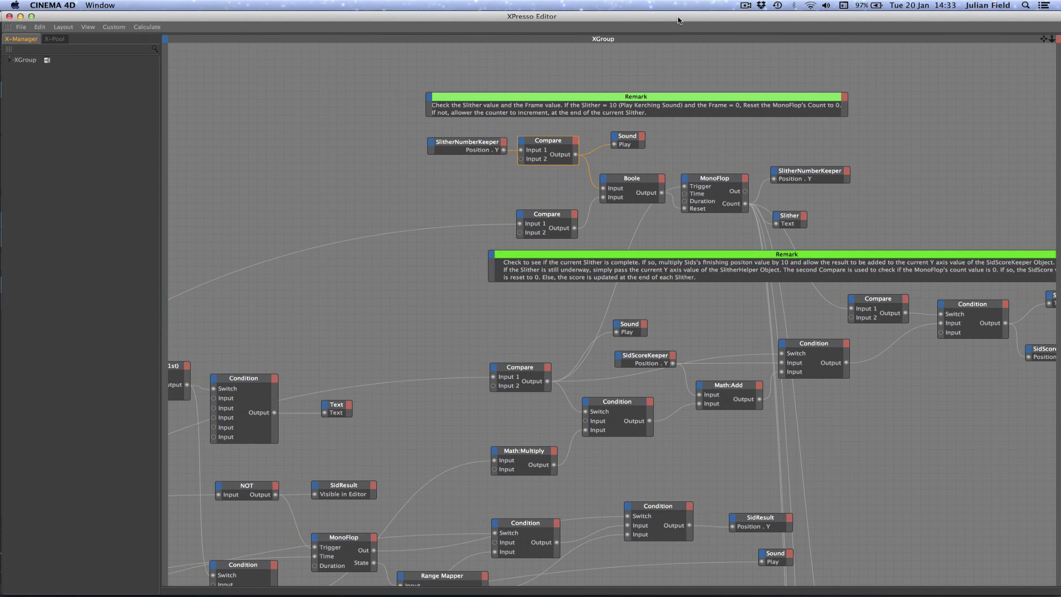
pyautogui.moveTo(680, 20); pyautogui.dragTo(635, 530)
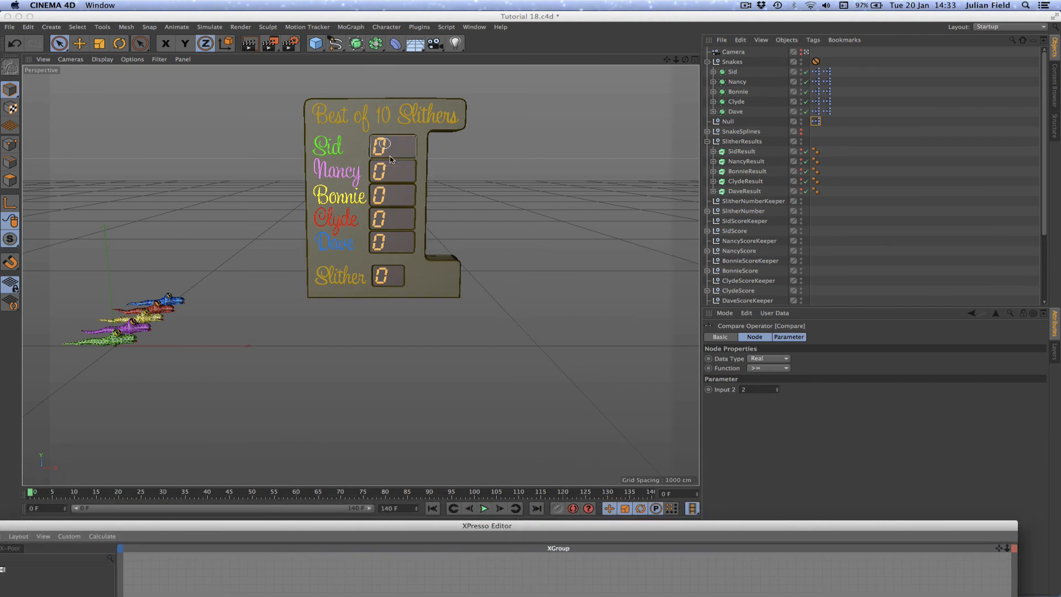